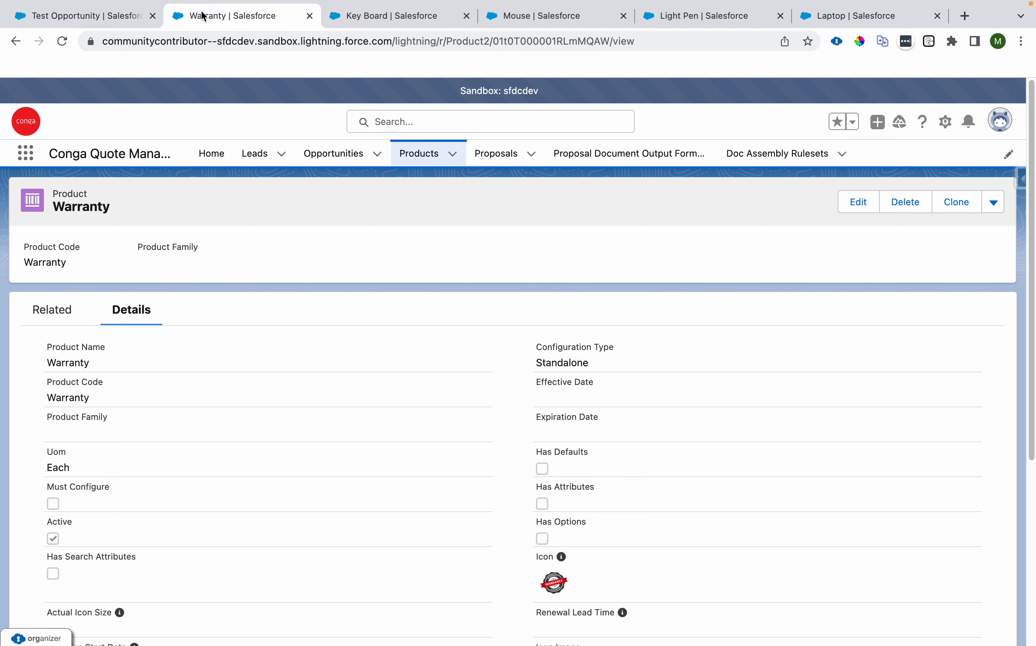
Step: Compare the Configuration Type and Has Options fields on the Warranty, Light Pen and Laptop product records
drag(541, 364, 587, 364)
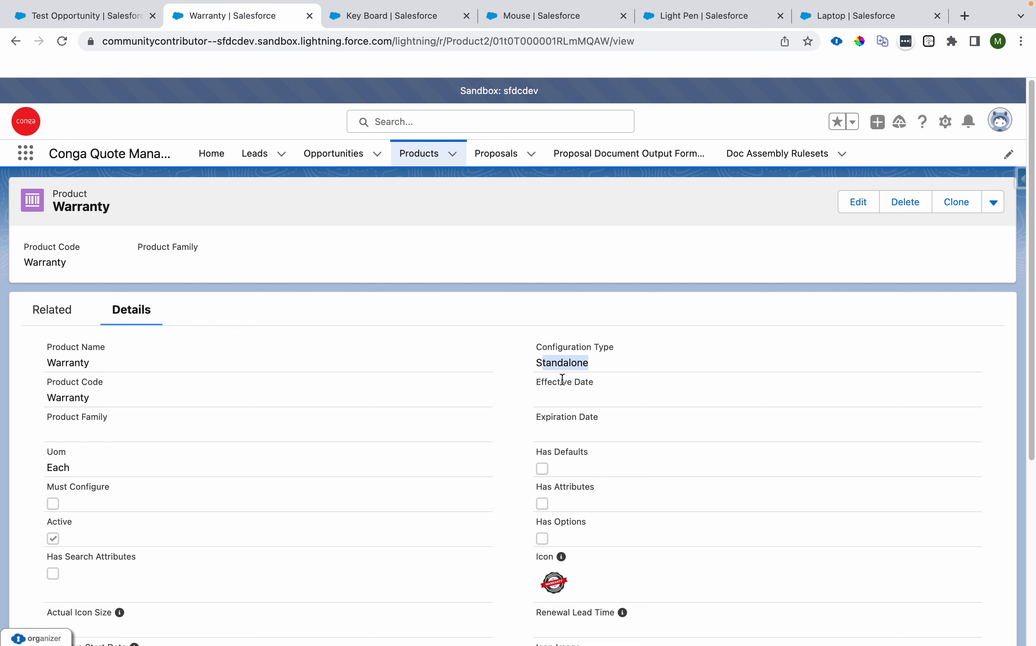
scroll(562, 380, down, 2)
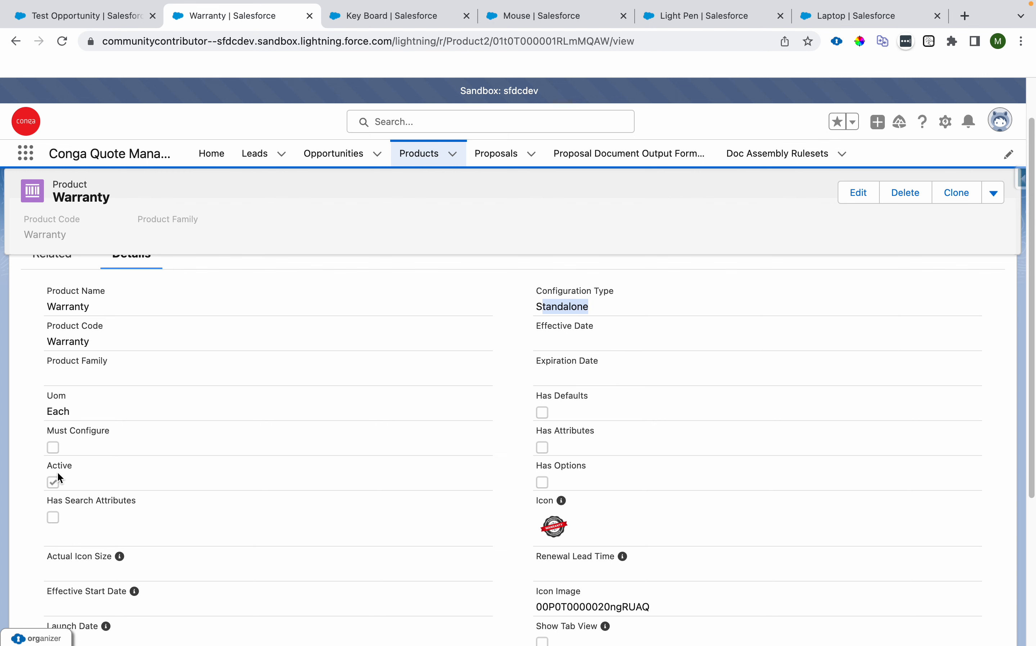
click(680, 20)
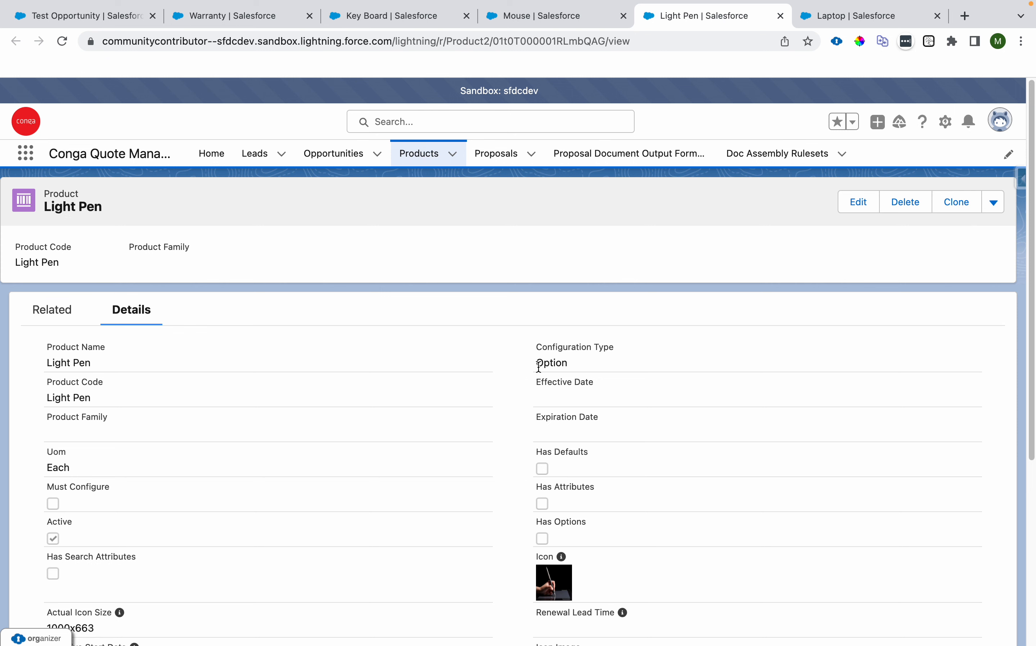
drag(534, 348, 608, 346)
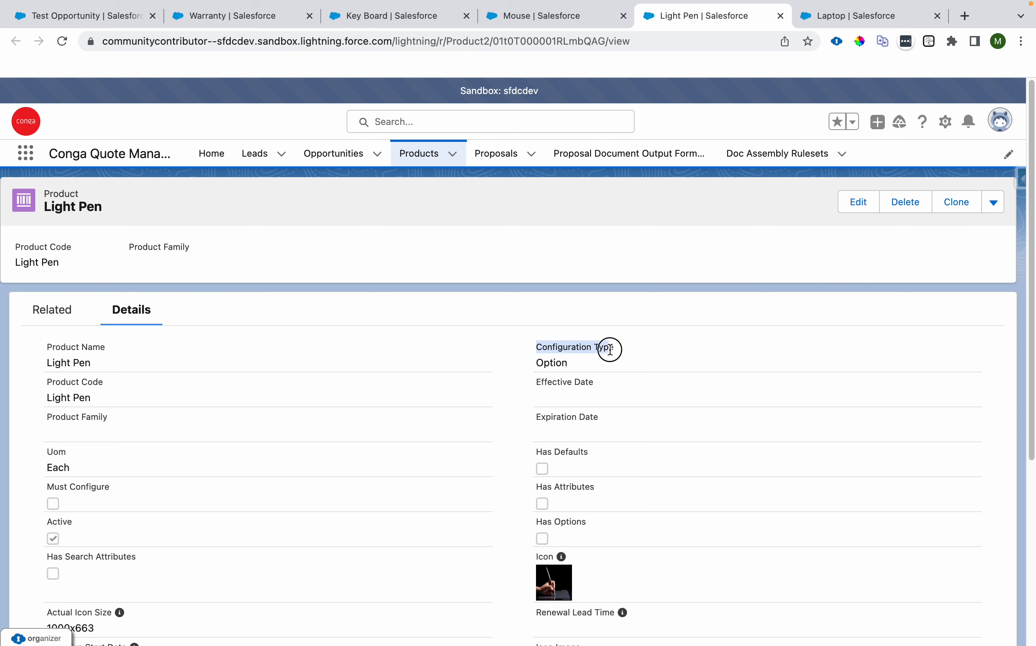
double_click(553, 363)
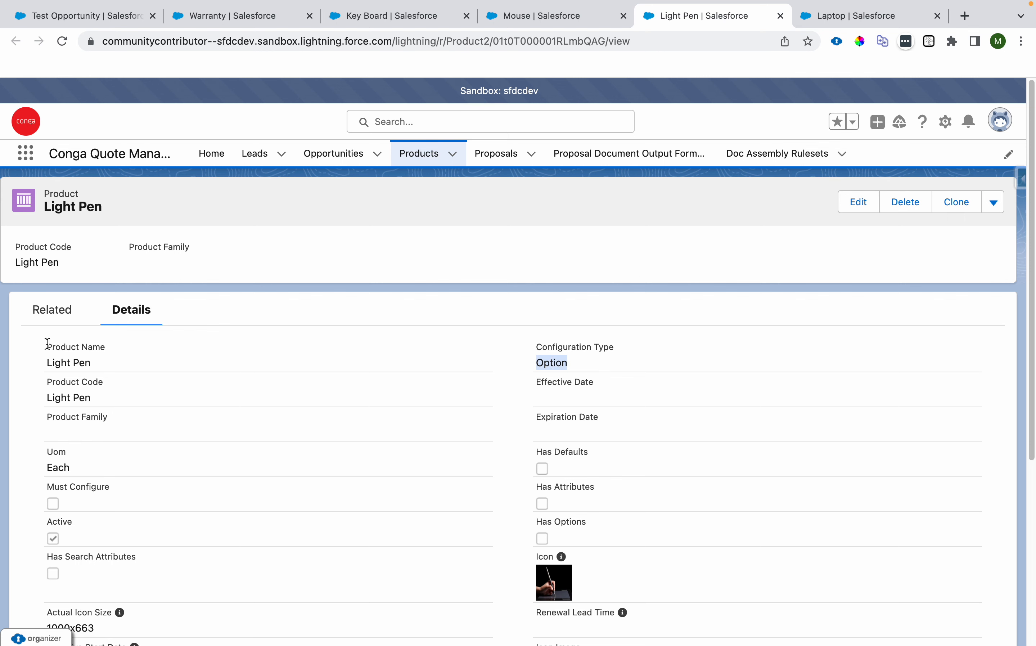
drag(48, 363, 89, 362)
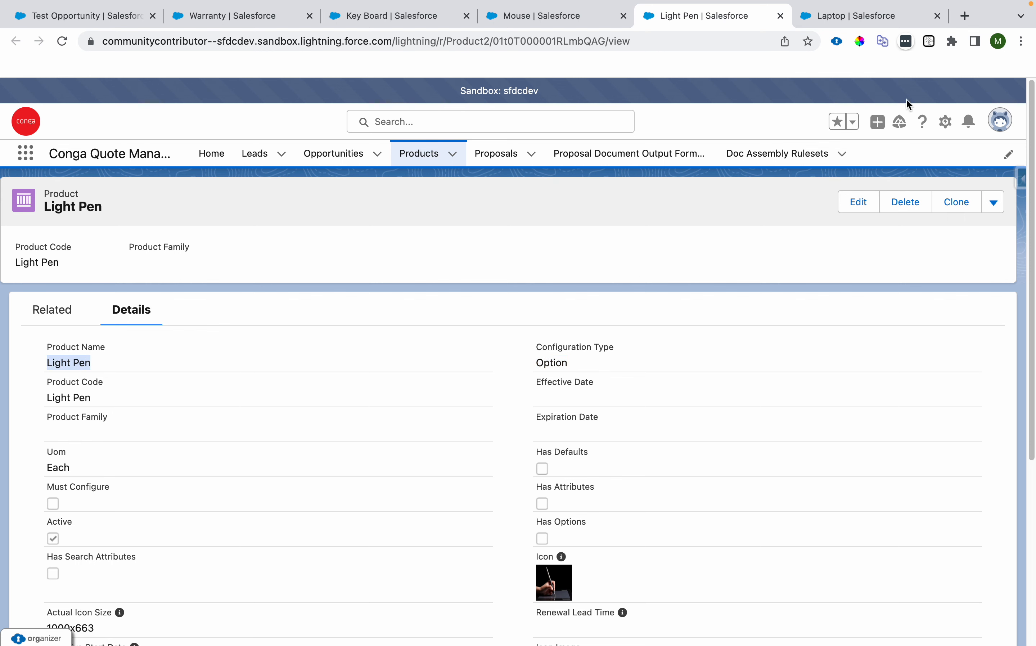
click(896, 17)
scroll(516, 371, up, 5)
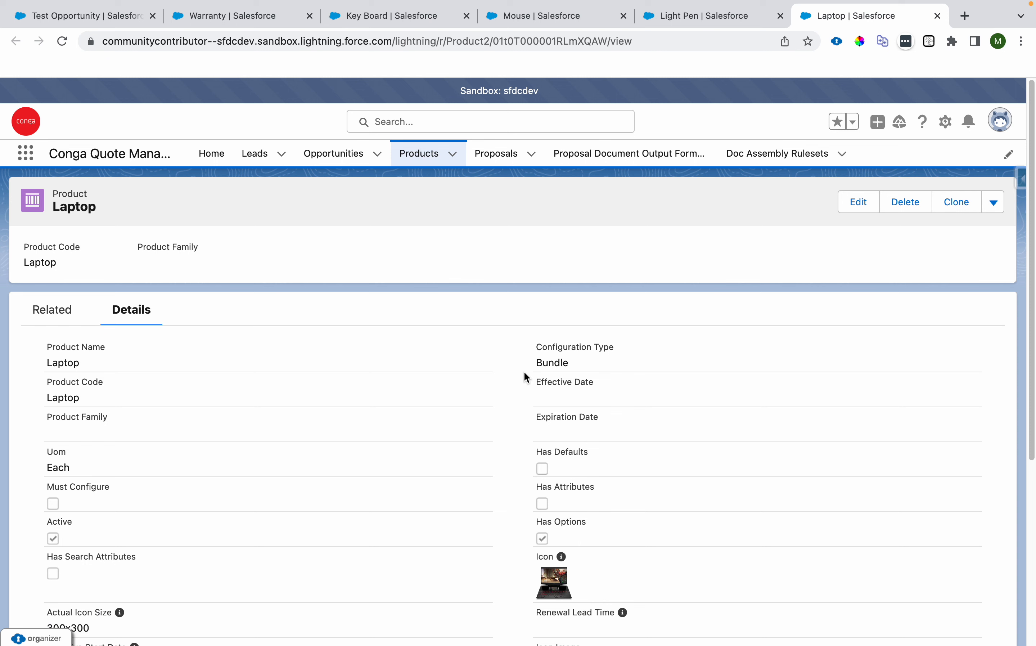
click(536, 367)
drag(536, 368, 568, 364)
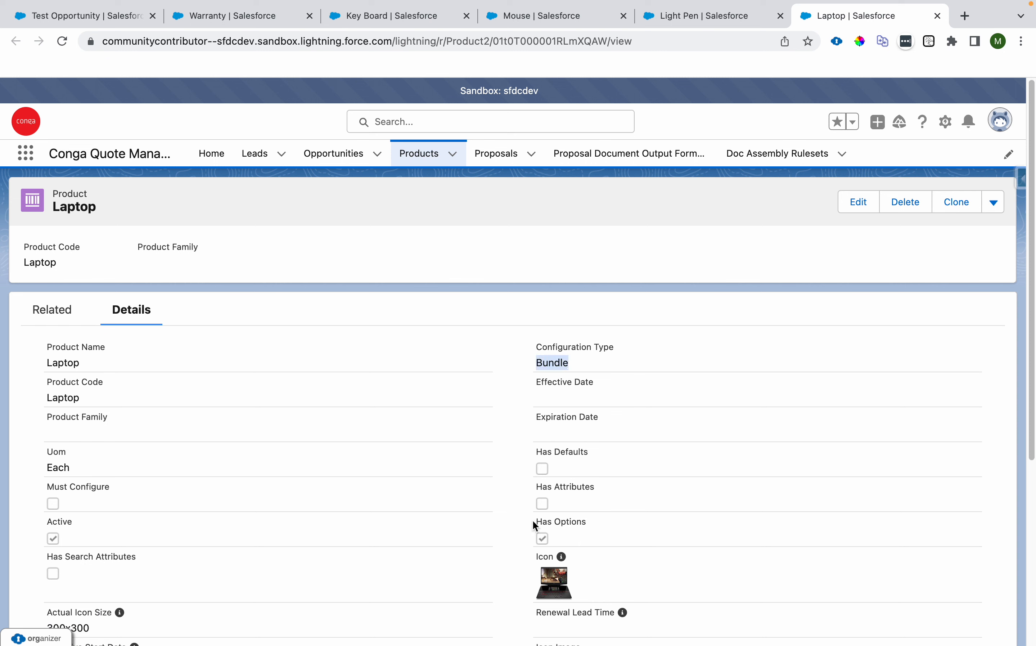
drag(535, 525, 597, 529)
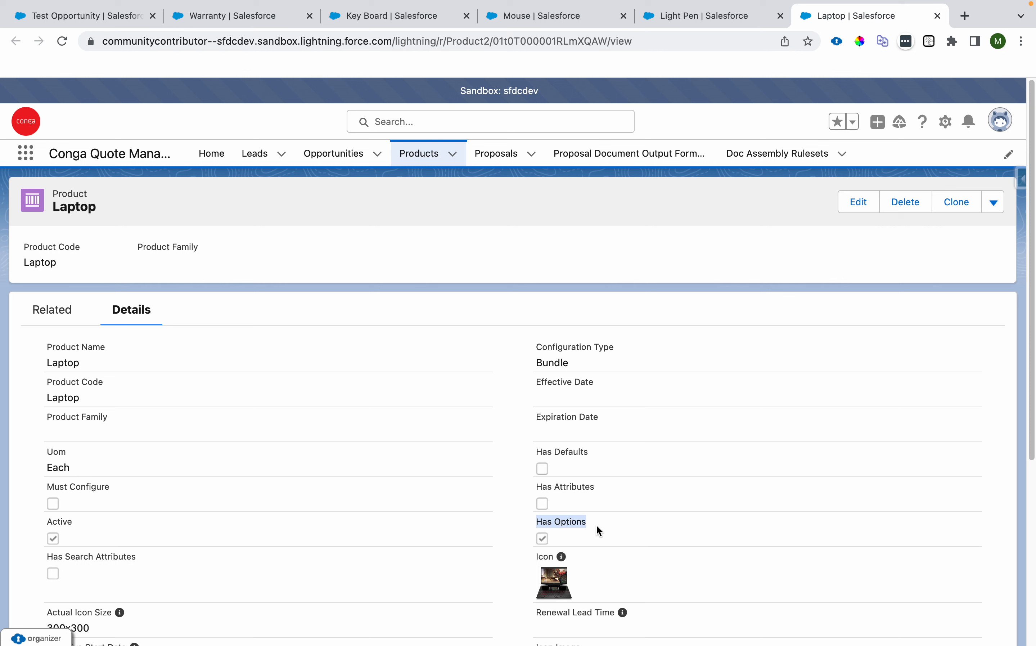
drag(535, 363, 577, 367)
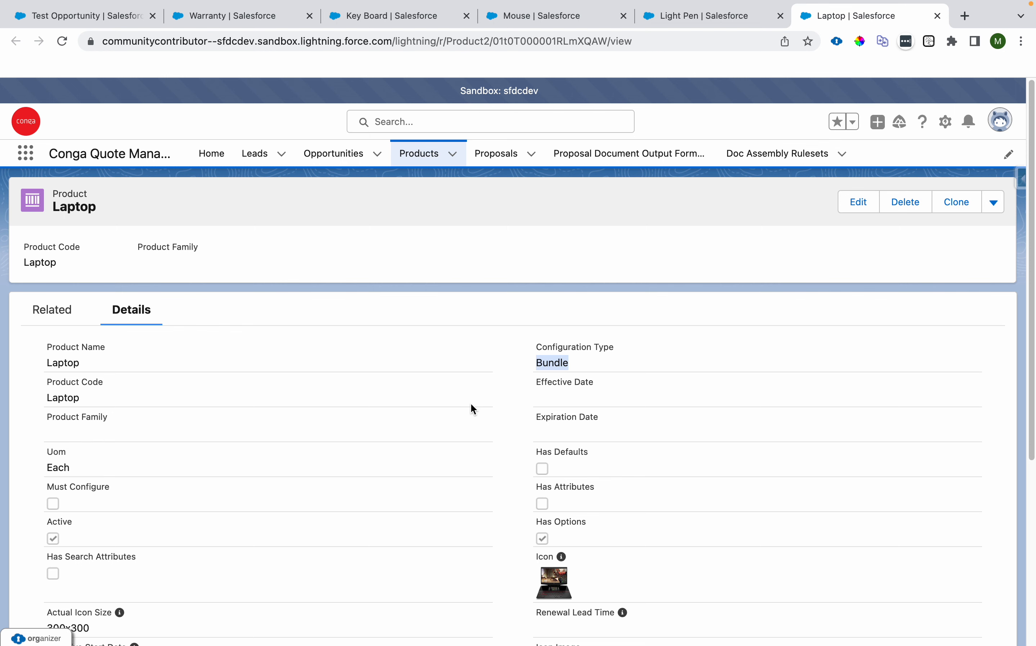
scroll(472, 404, down, 3)
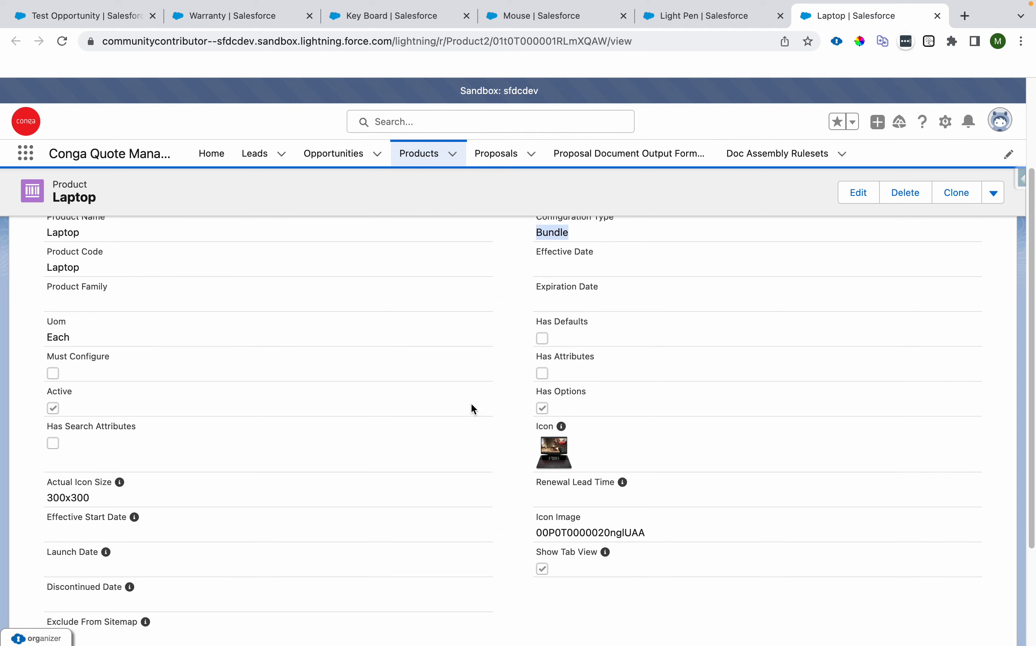
Step: Reload the proposal catalog, open the Product Setup category, and compare the Laptop entry with its product record
click(94, 17)
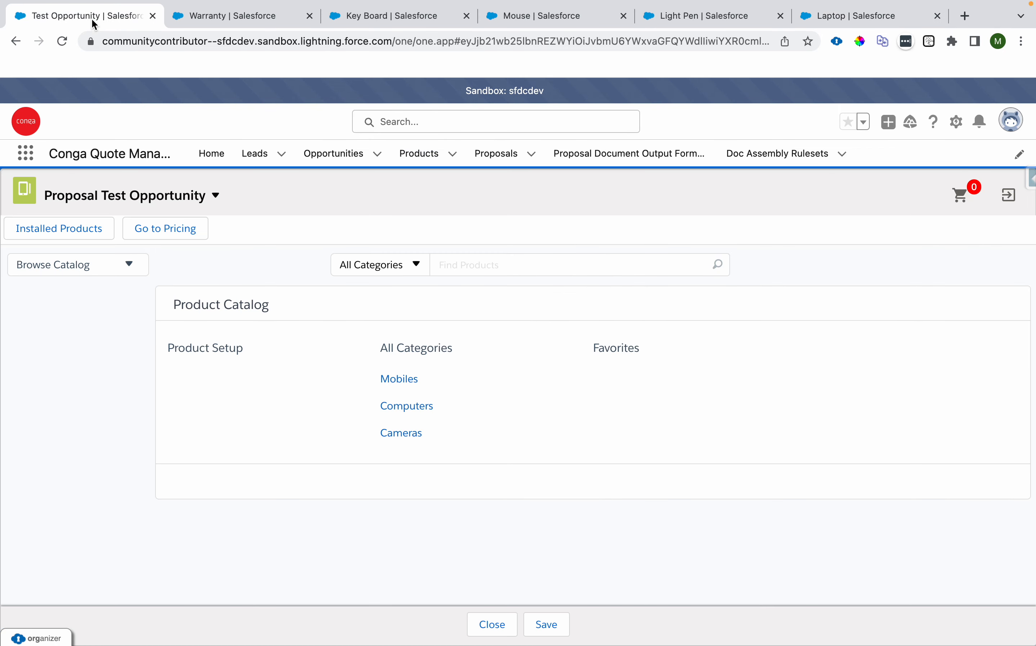
click(64, 42)
click(186, 353)
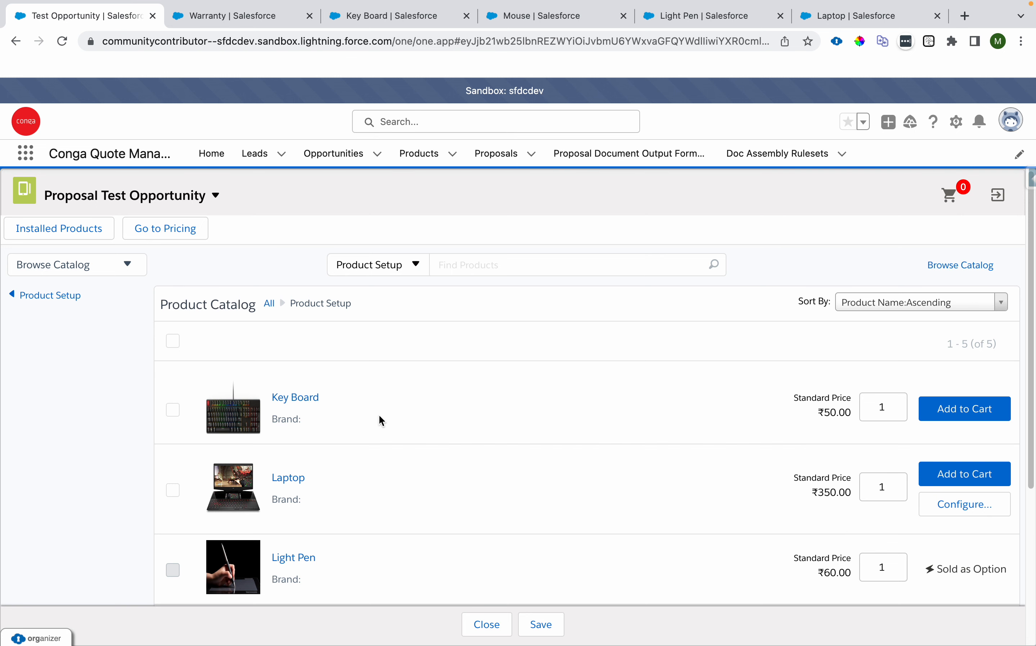
drag(278, 397, 320, 397)
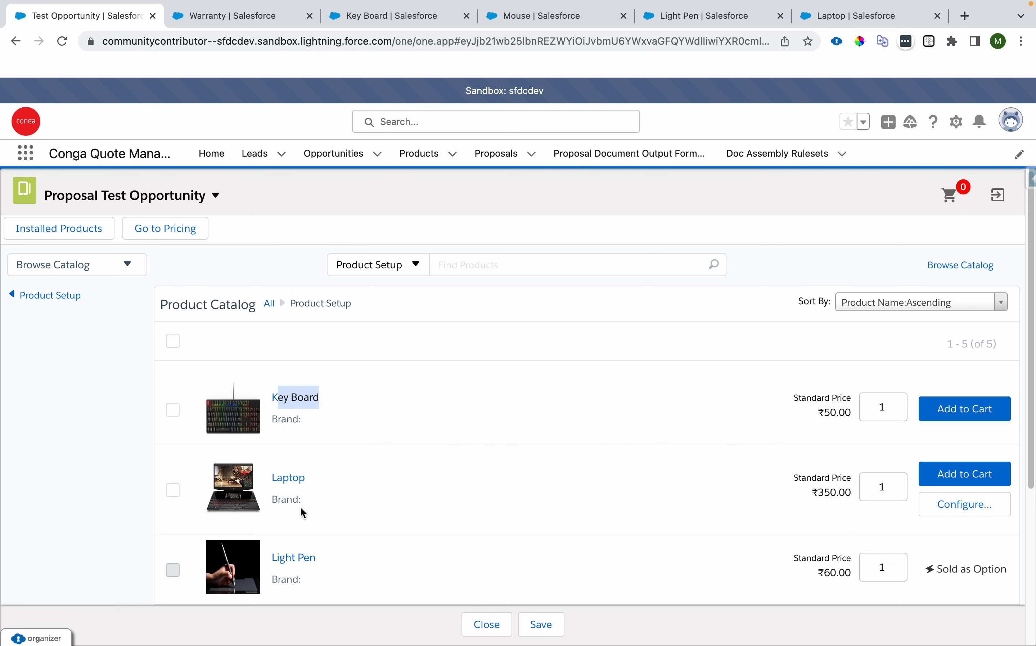
drag(309, 480, 267, 481)
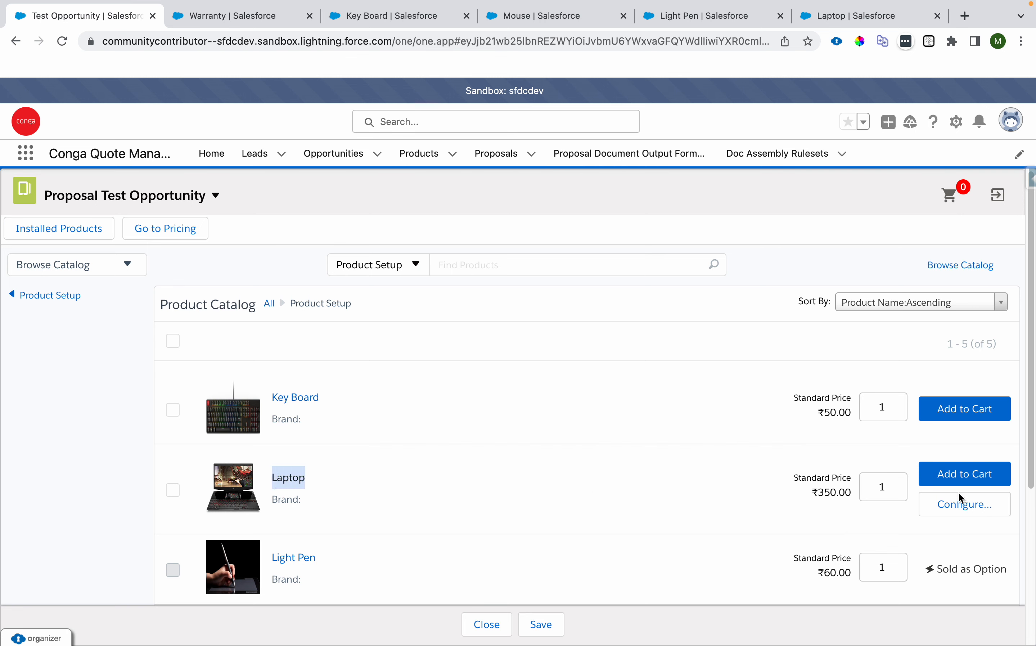
click(812, 16)
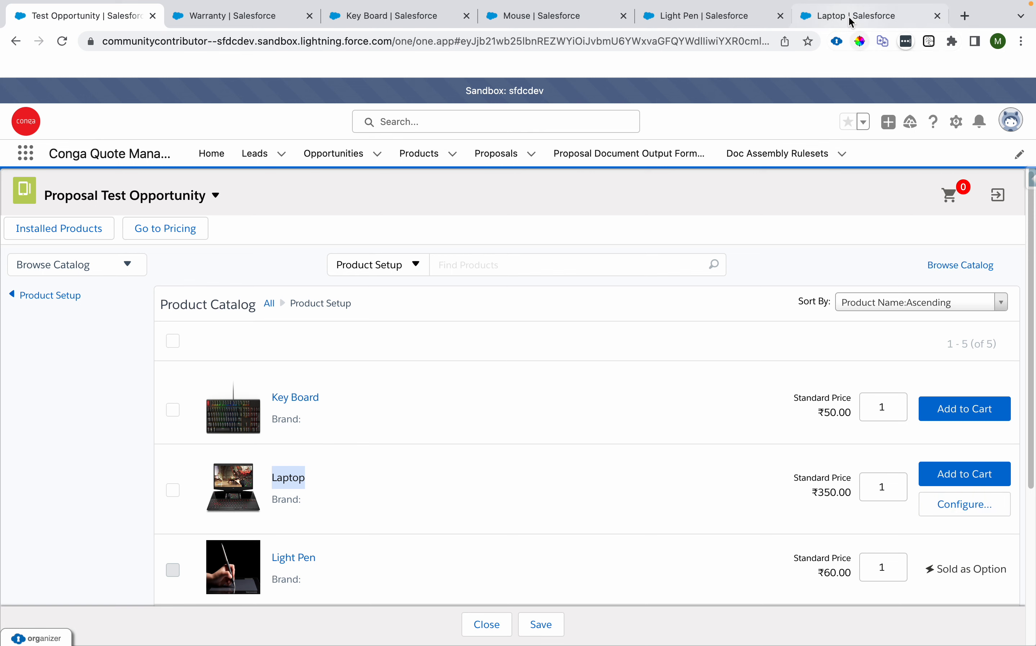
drag(543, 391, 588, 394)
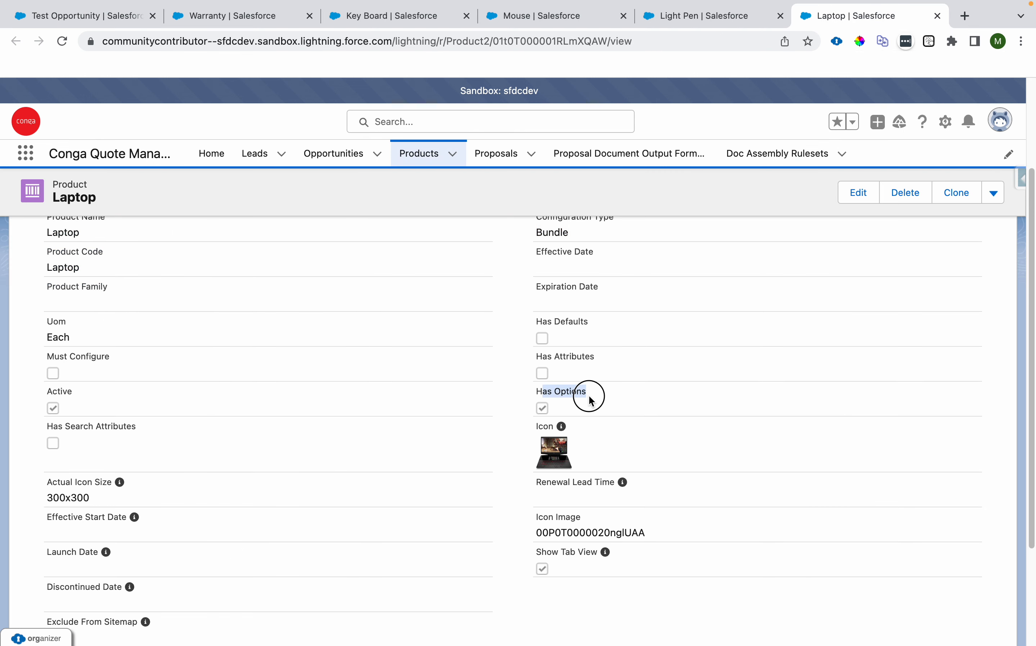
click(115, 16)
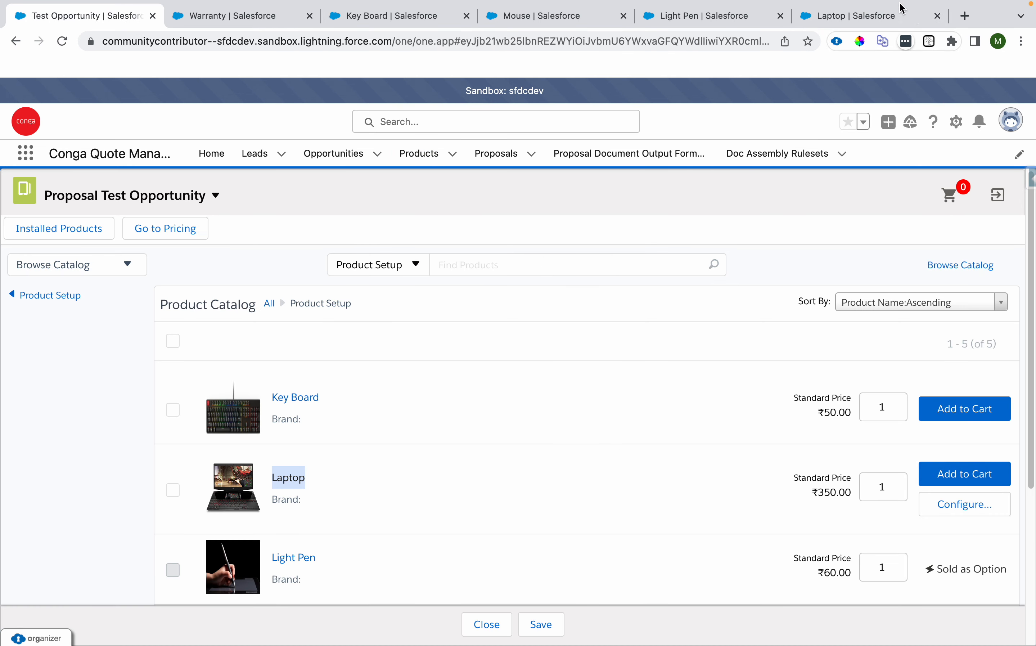
click(887, 13)
drag(532, 388, 587, 395)
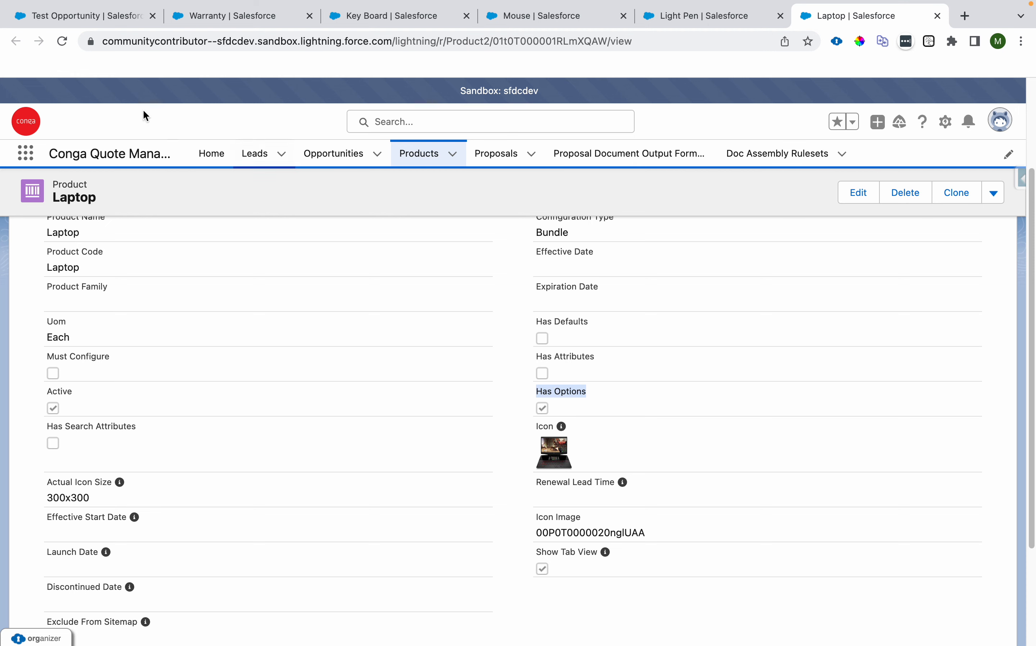
click(72, 15)
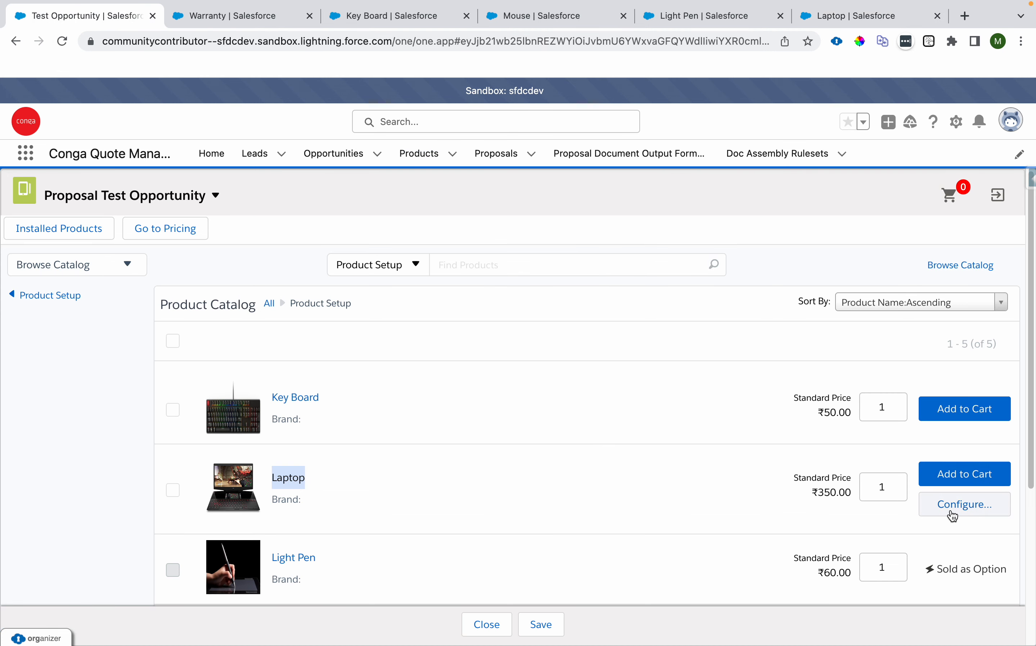
click(855, 17)
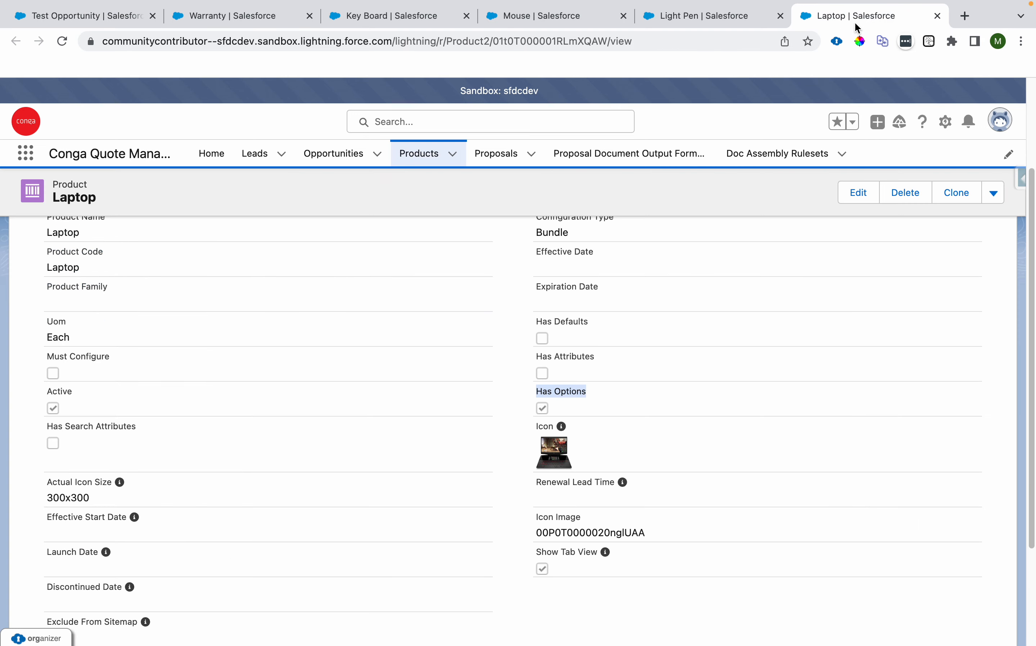
Step: Edit the Laptop product to enable Must Configure and save it
click(870, 193)
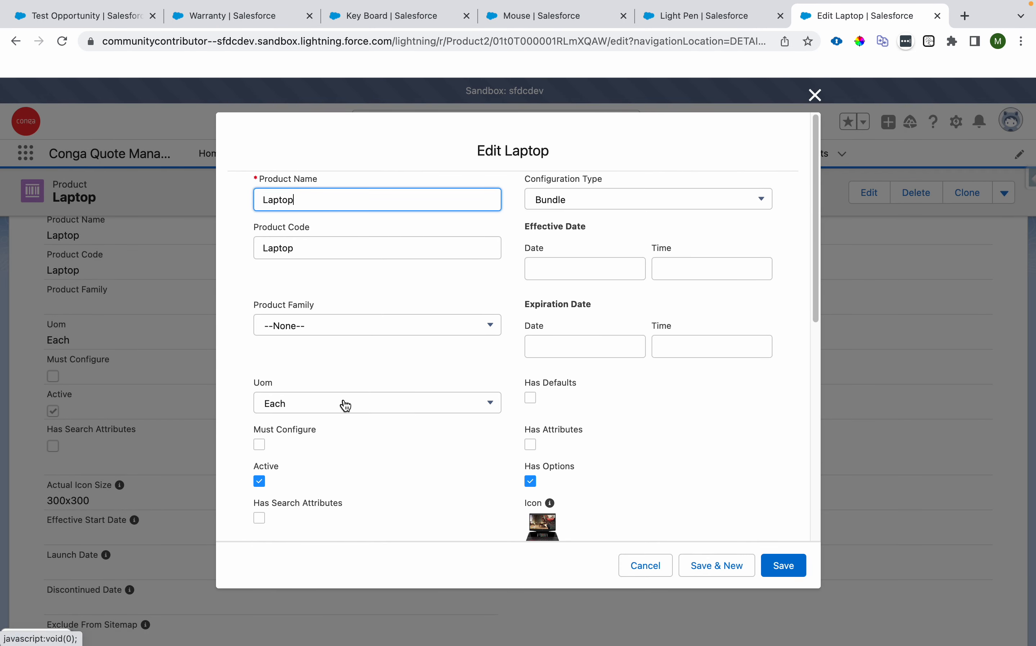
scroll(267, 477, down, 3)
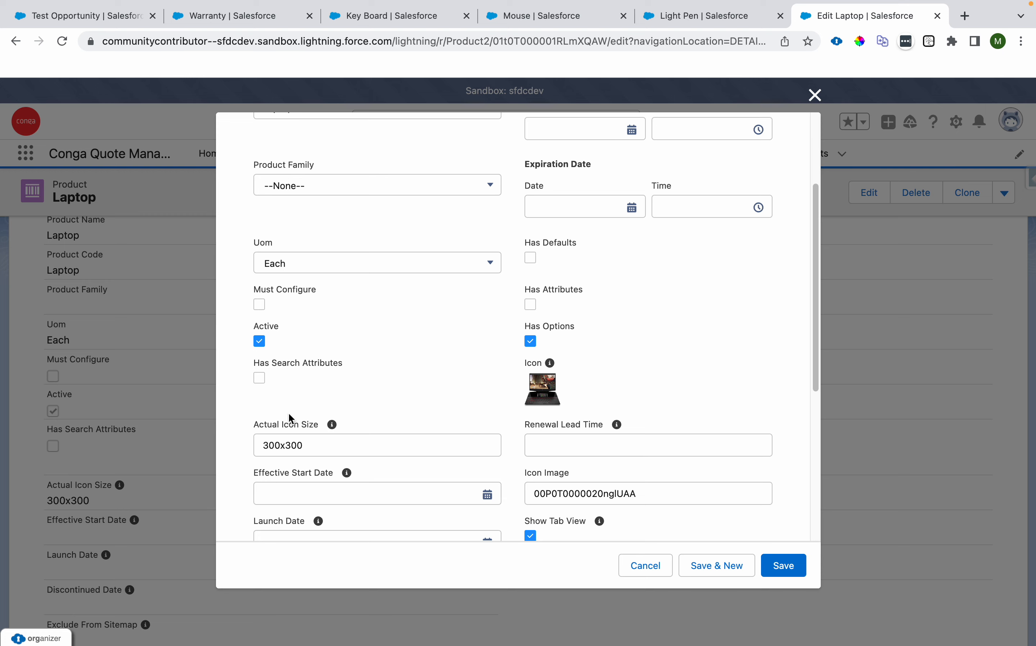
scroll(310, 328, up, 3)
scroll(310, 328, down, 2)
scroll(310, 328, down, 7)
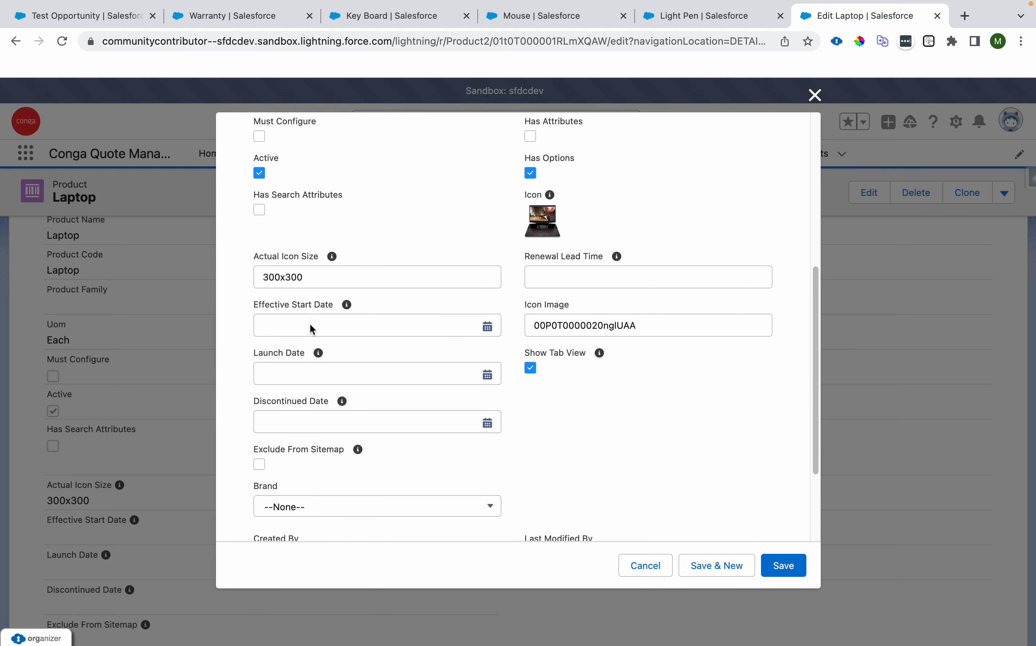
scroll(310, 324, up, 10)
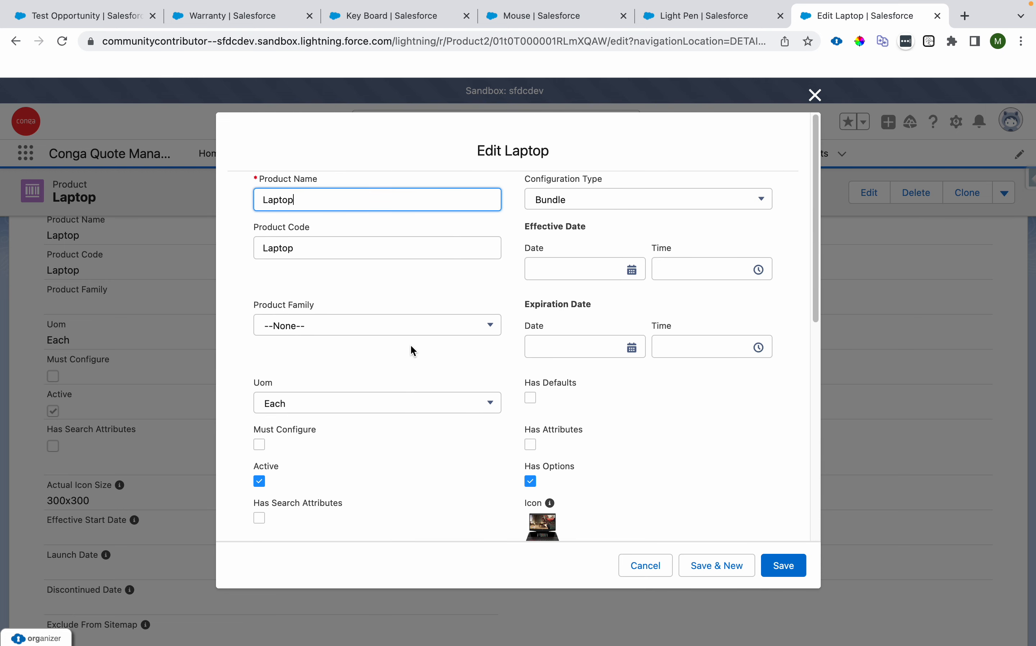
click(259, 445)
click(800, 570)
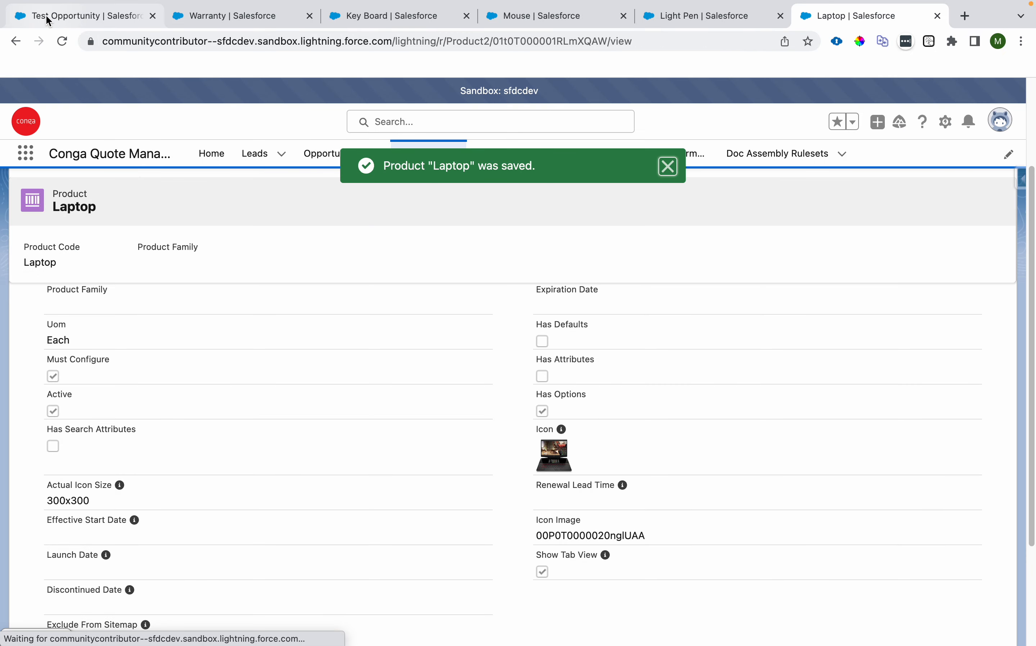
Step: Open the Product Setup category in the proposal catalog and review the Laptop and Light Pen entries
click(46, 17)
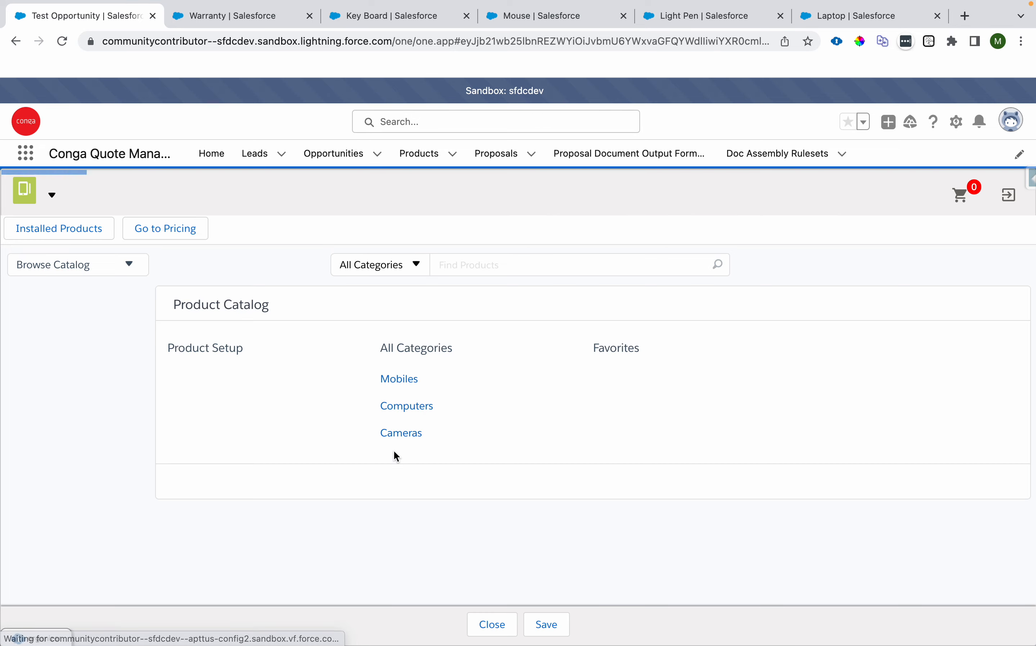
click(226, 346)
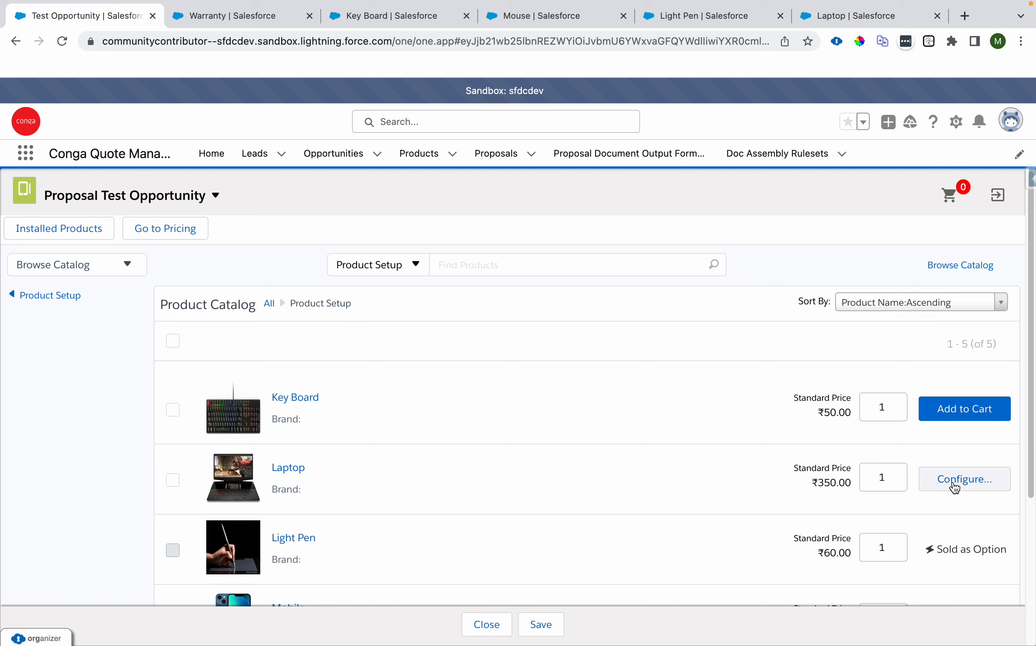
drag(318, 538, 271, 538)
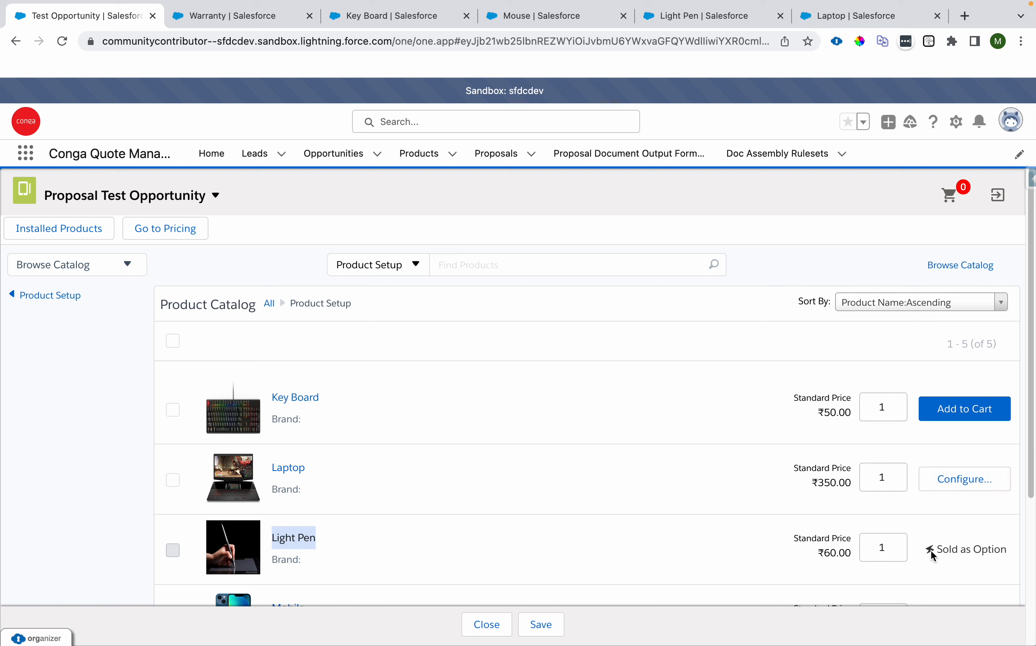
drag(936, 551, 1002, 551)
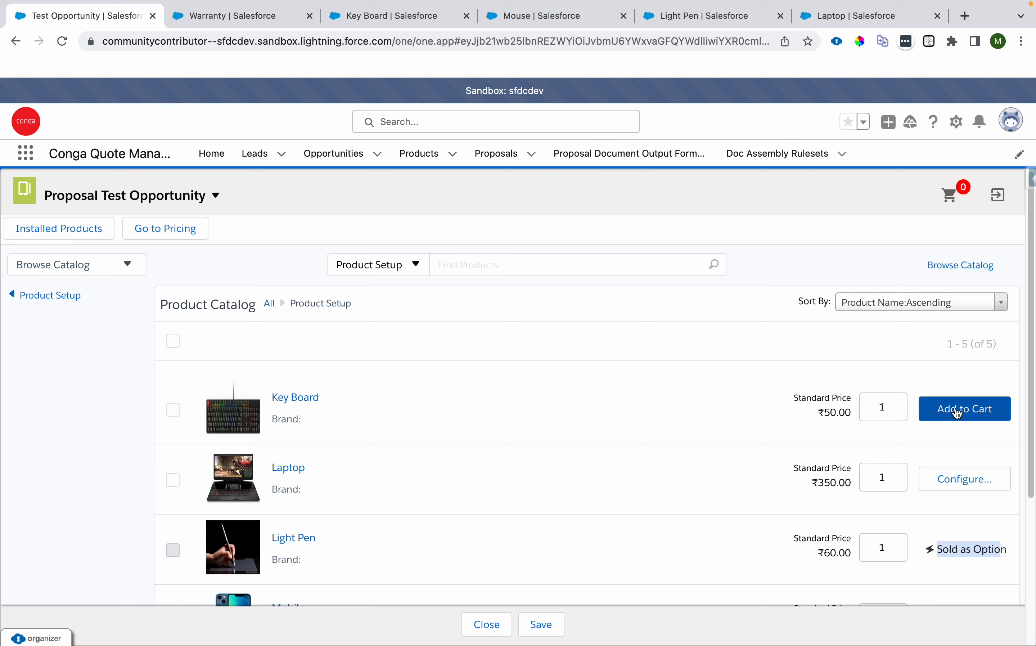
click(959, 565)
drag(936, 549, 1020, 547)
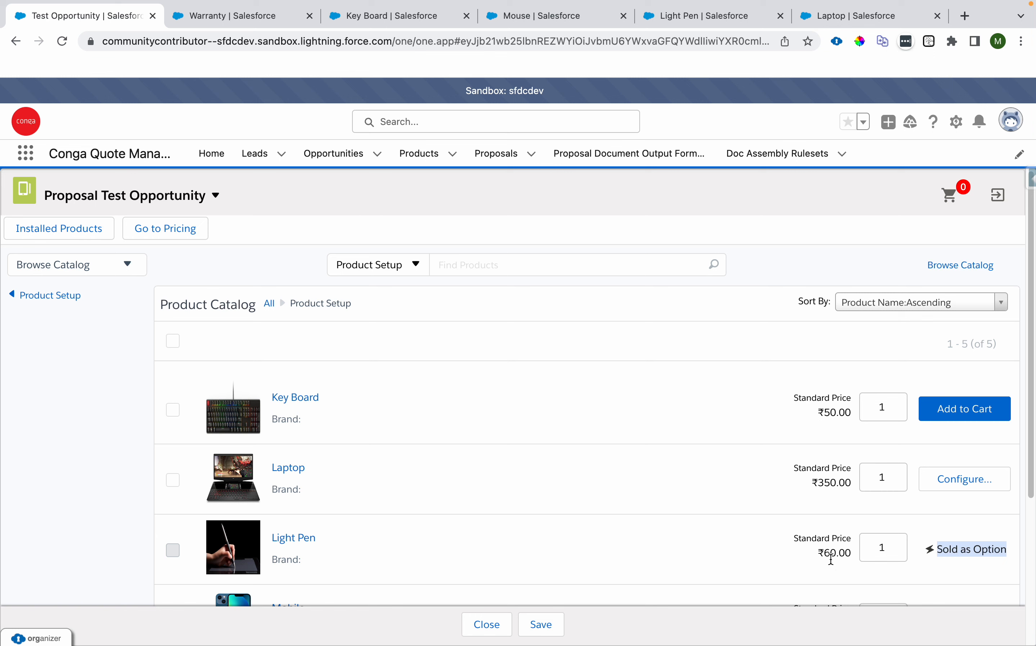
click(940, 553)
drag(938, 552, 785, 539)
click(1009, 551)
click(783, 539)
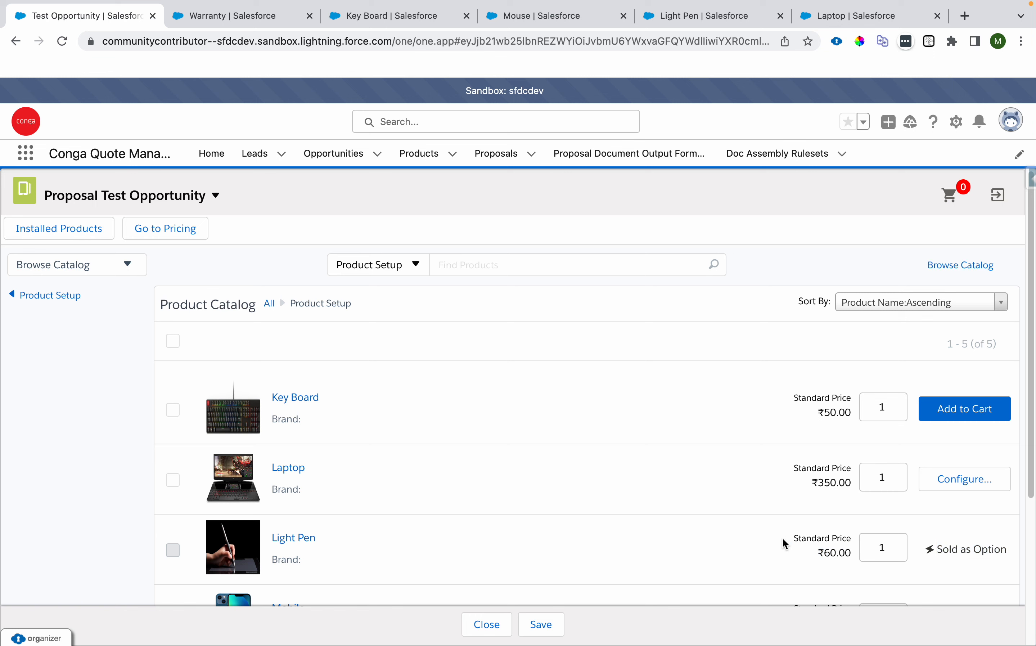
scroll(576, 512, down, 3)
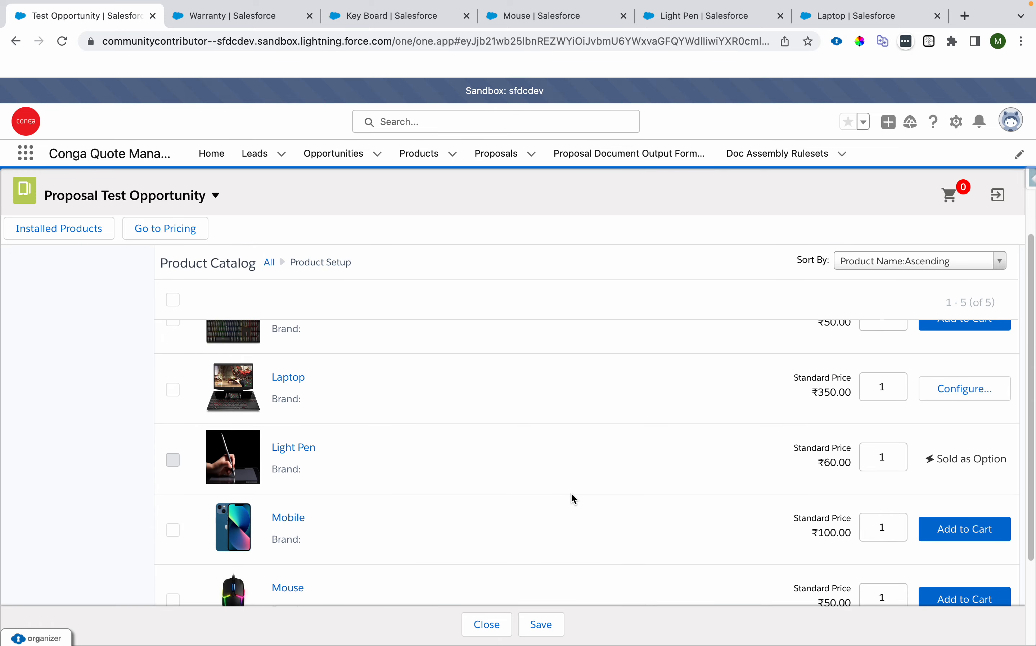
scroll(572, 494, up, 3)
Step: Open the Laptop configuration from the proposal catalog and remove the Laptop item
click(956, 478)
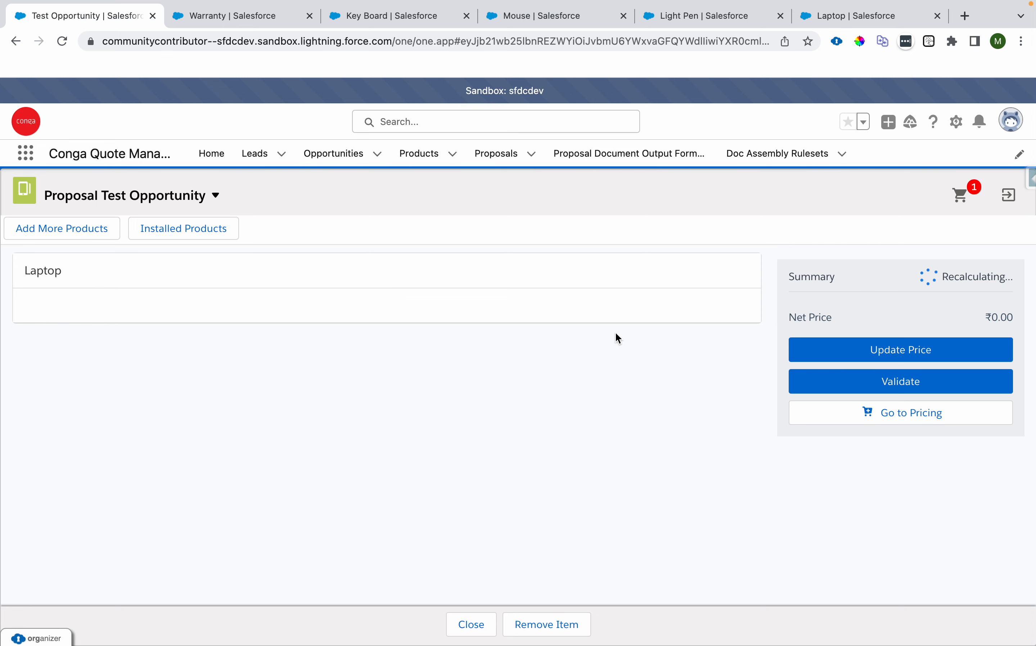
click(562, 632)
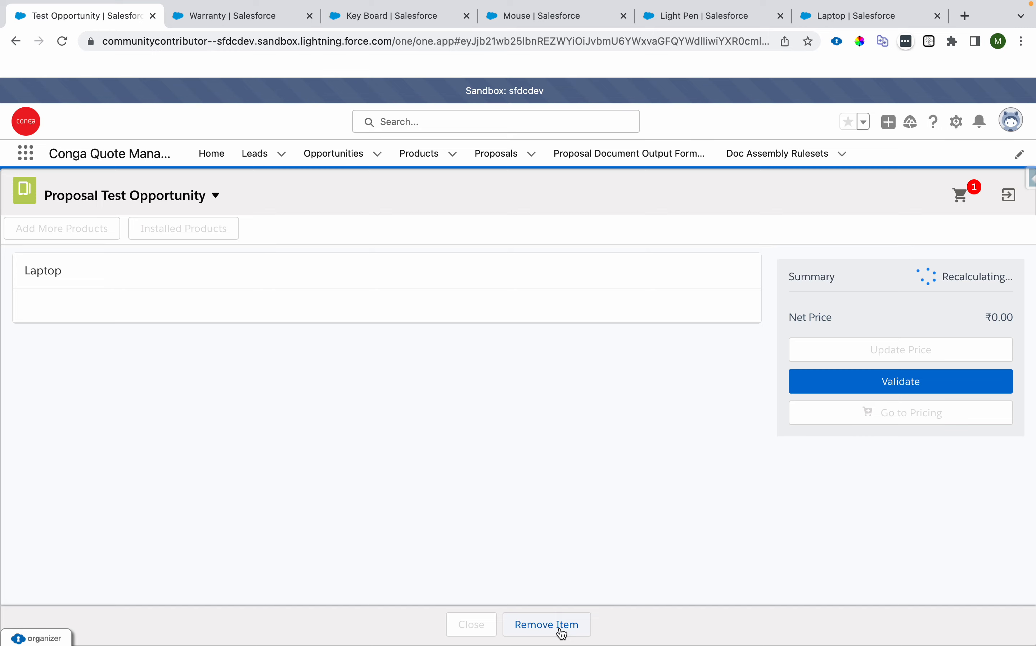
click(222, 343)
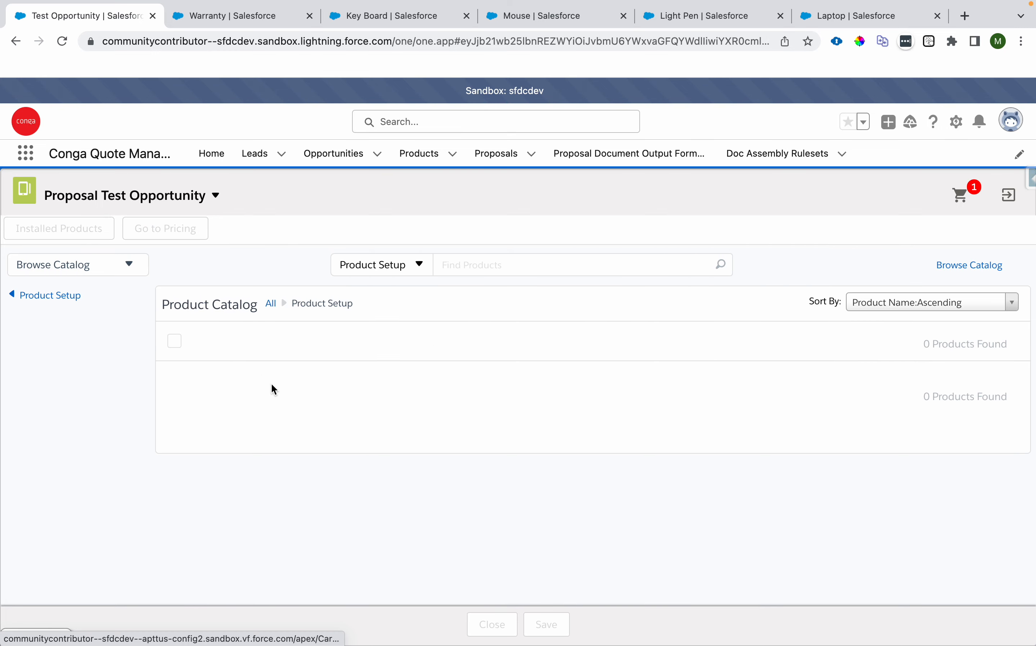
Step: Add Key Board, Mobile and Mouse to the proposal cart and open the cart
click(172, 410)
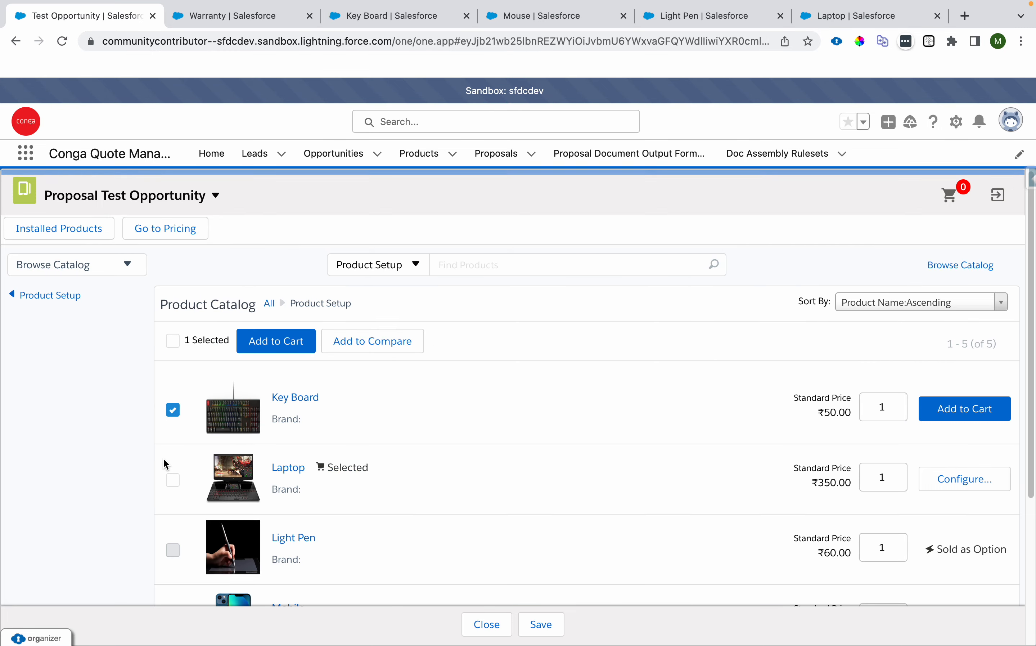
scroll(169, 468, down, 5)
click(171, 475)
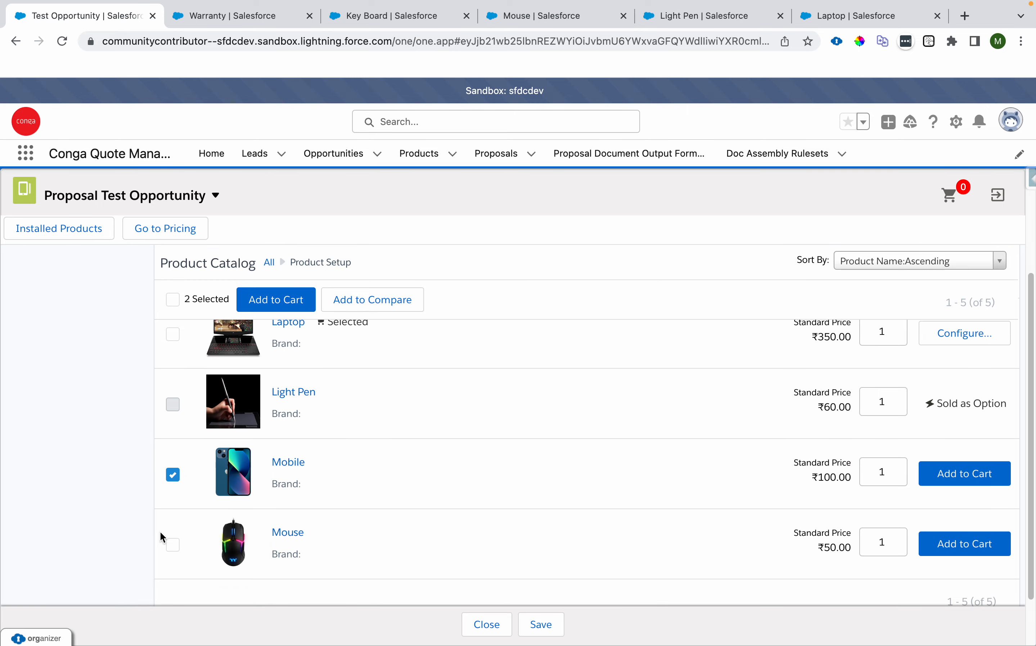
click(173, 545)
scroll(180, 477, up, 5)
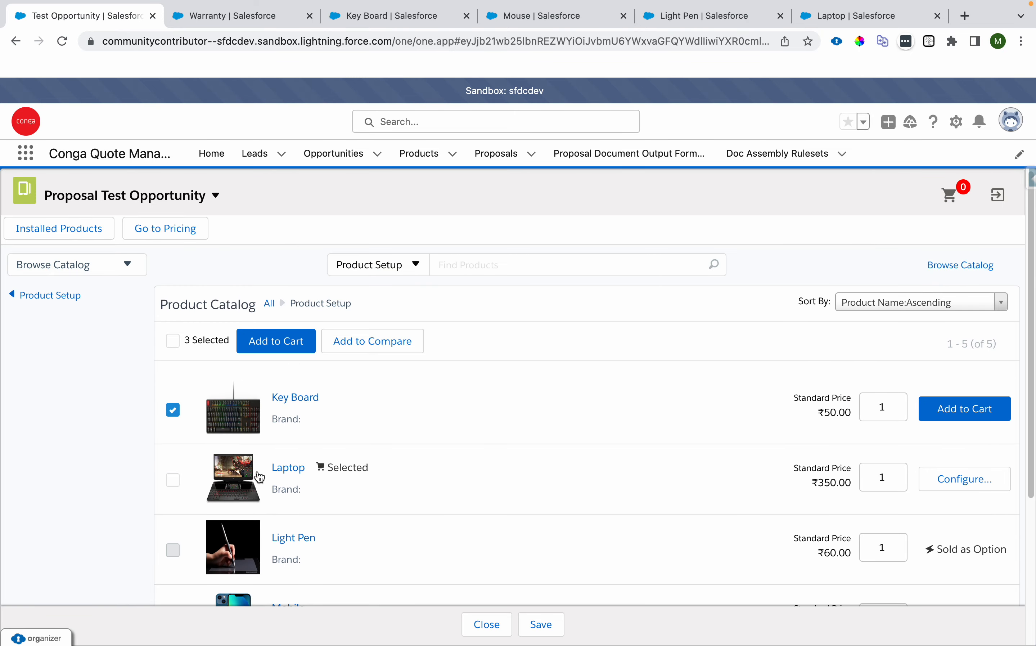
scroll(238, 478, down, 5)
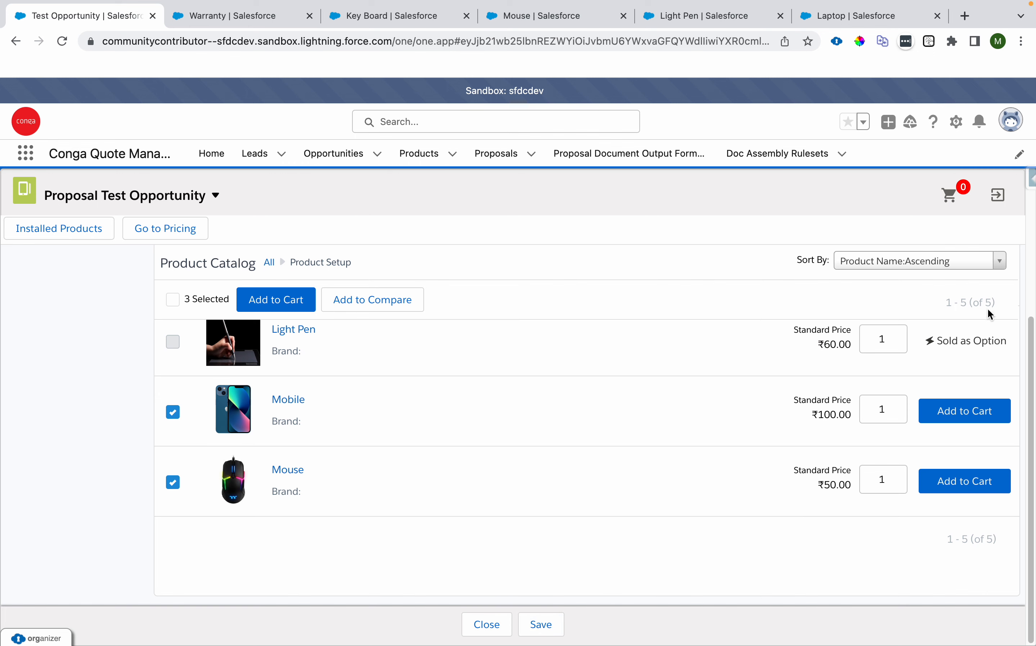
scroll(881, 319, up, 5)
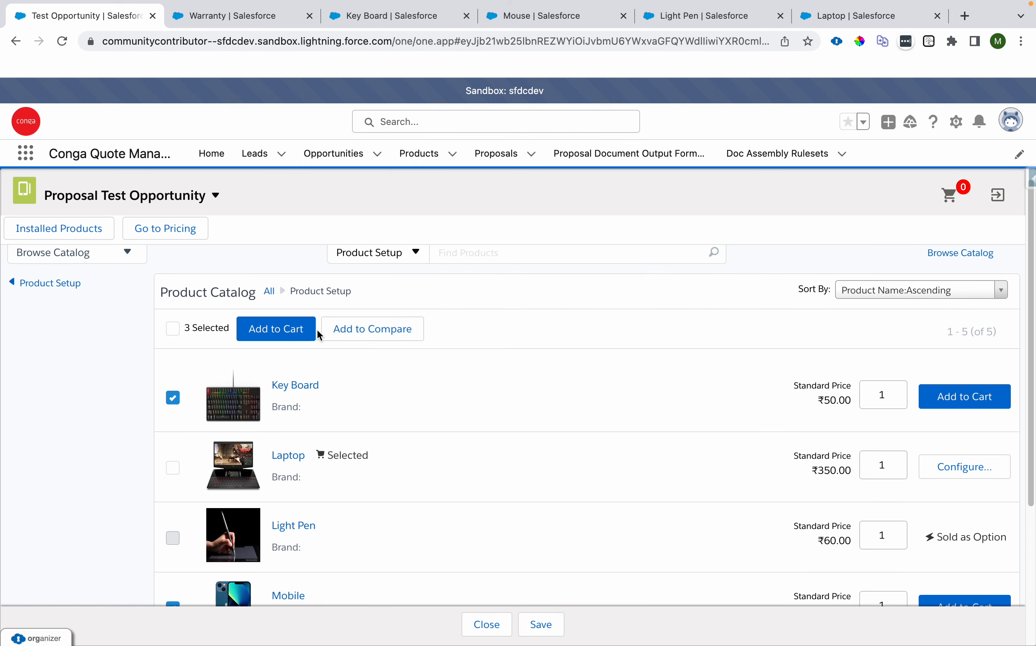
click(286, 333)
click(947, 201)
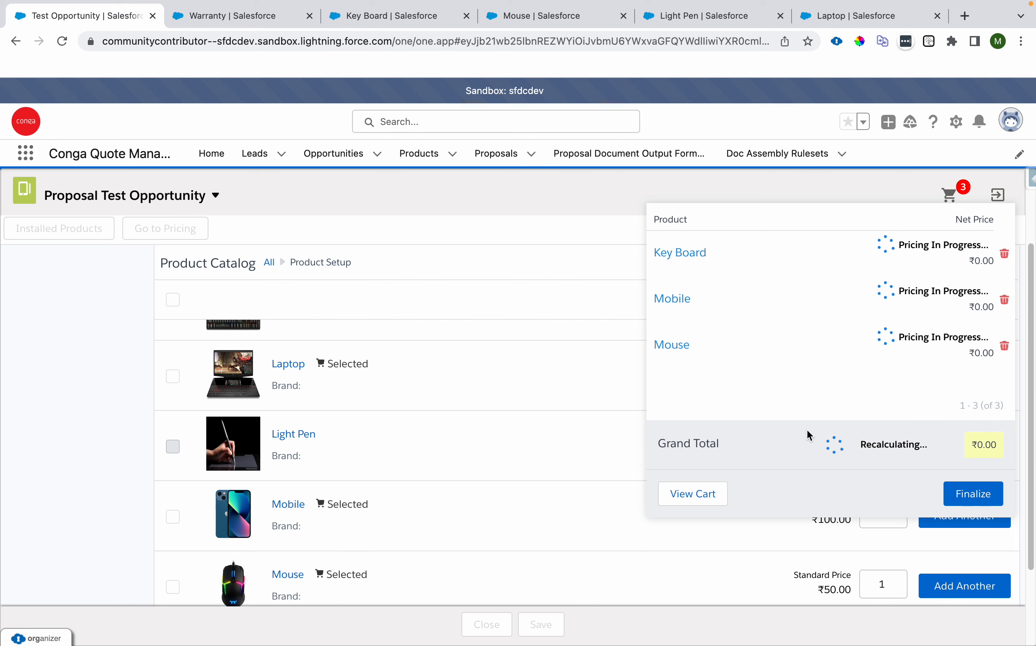
Step: Delete Key Board, Mobile and Mouse from the cart
click(1005, 255)
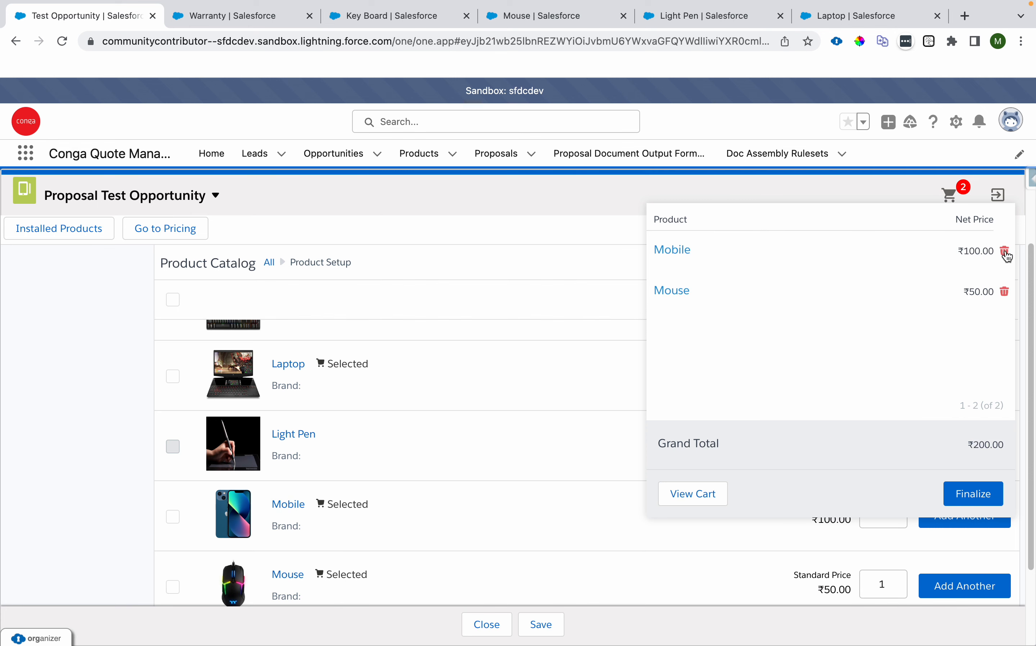
click(1007, 254)
click(1006, 254)
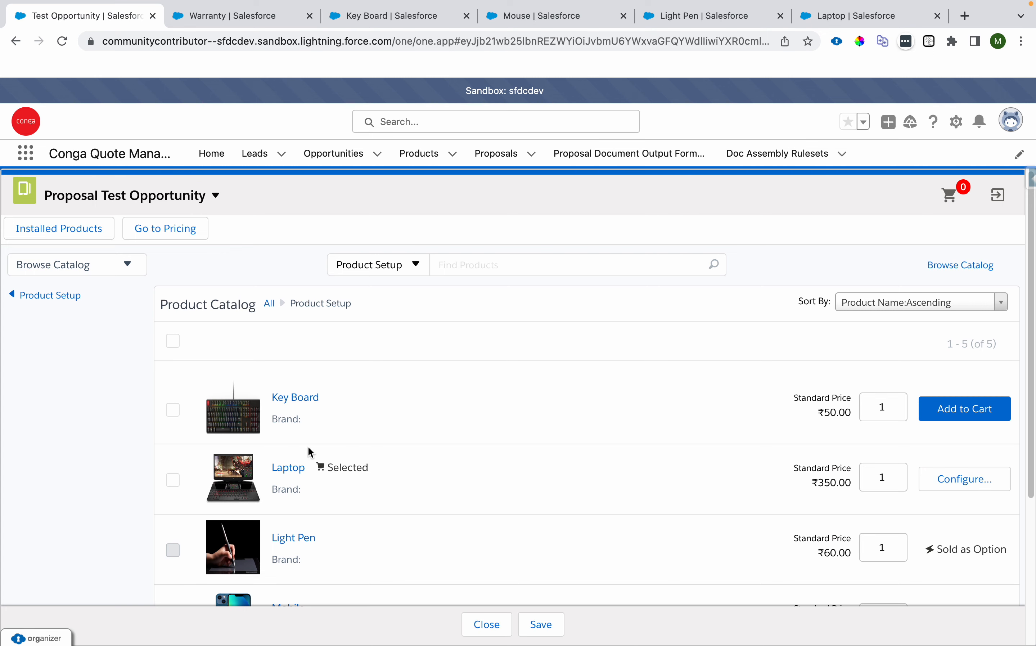
Step: Open the Laptop product's Bundle and Option Manager
click(846, 25)
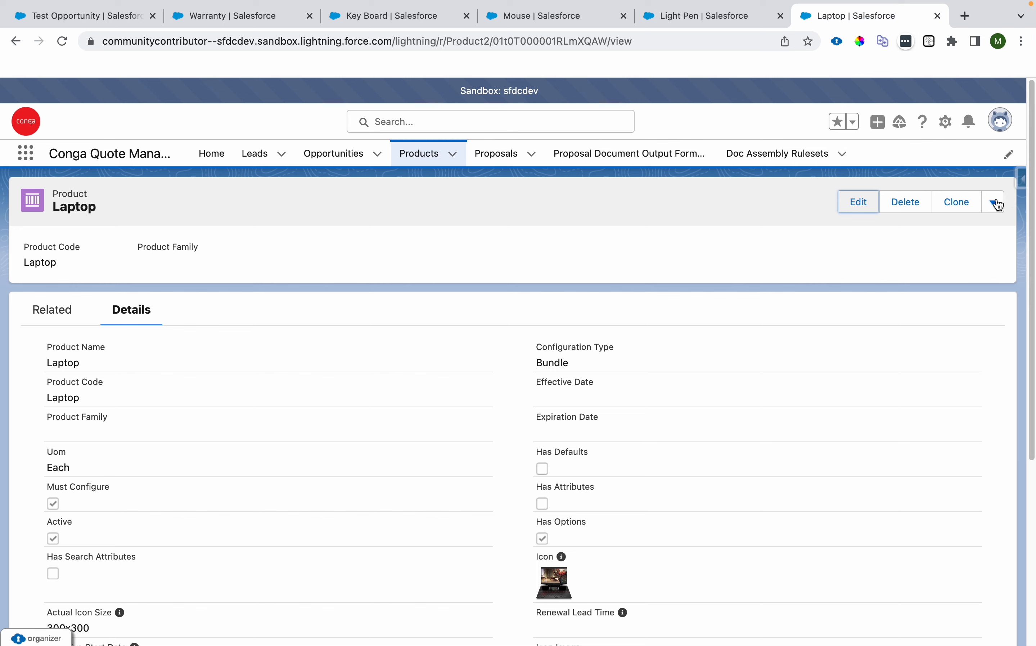
click(997, 203)
click(987, 233)
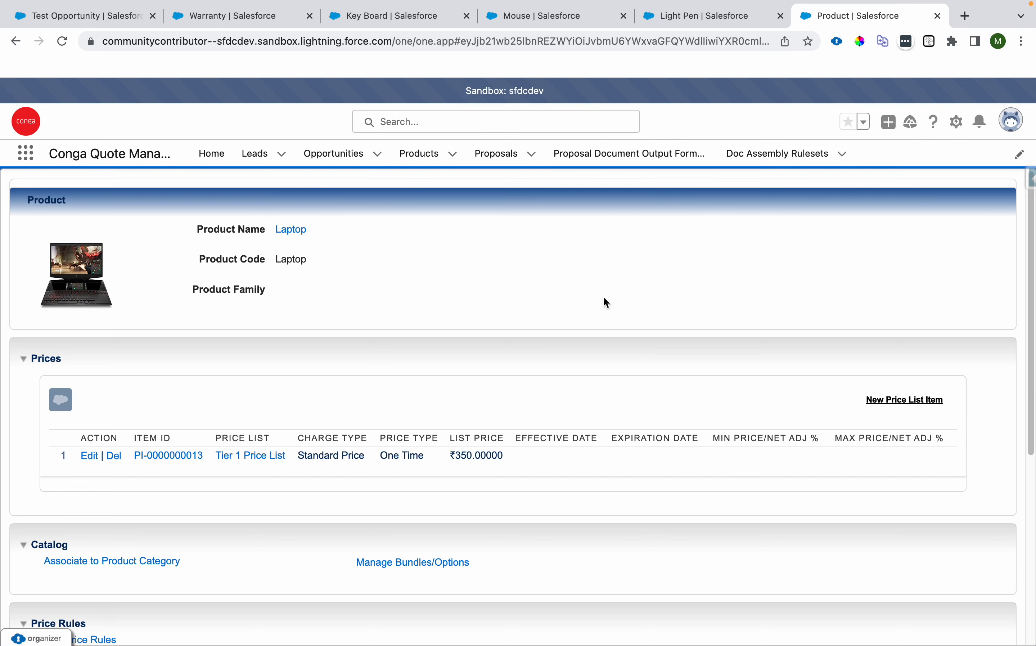
click(452, 563)
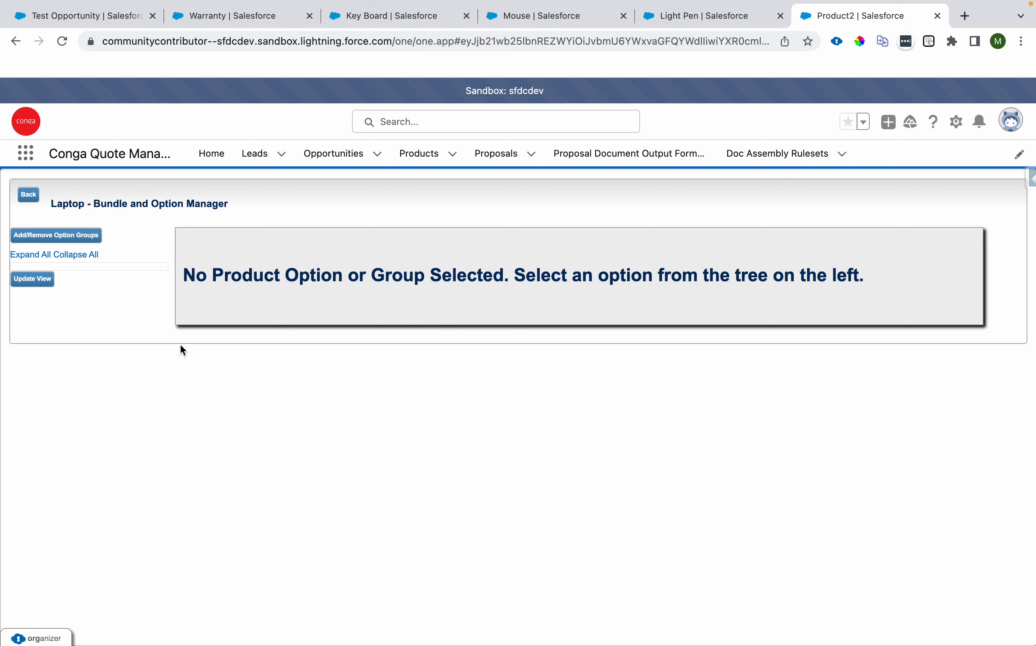
Step: Create a new option group named Option Group 1 for the Laptop bundle and update the view
click(74, 242)
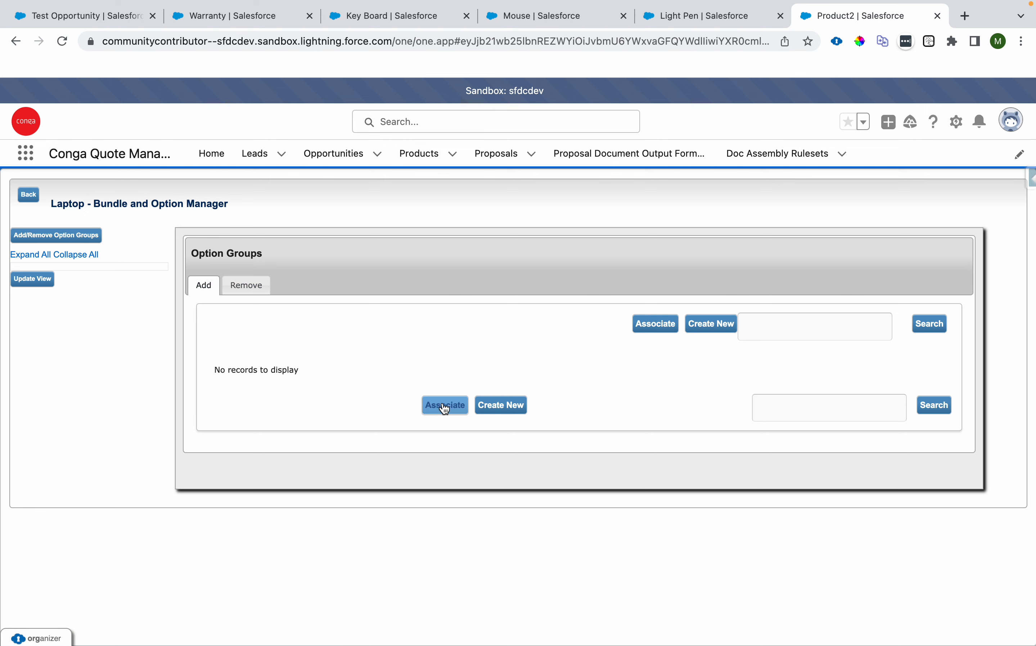
click(492, 408)
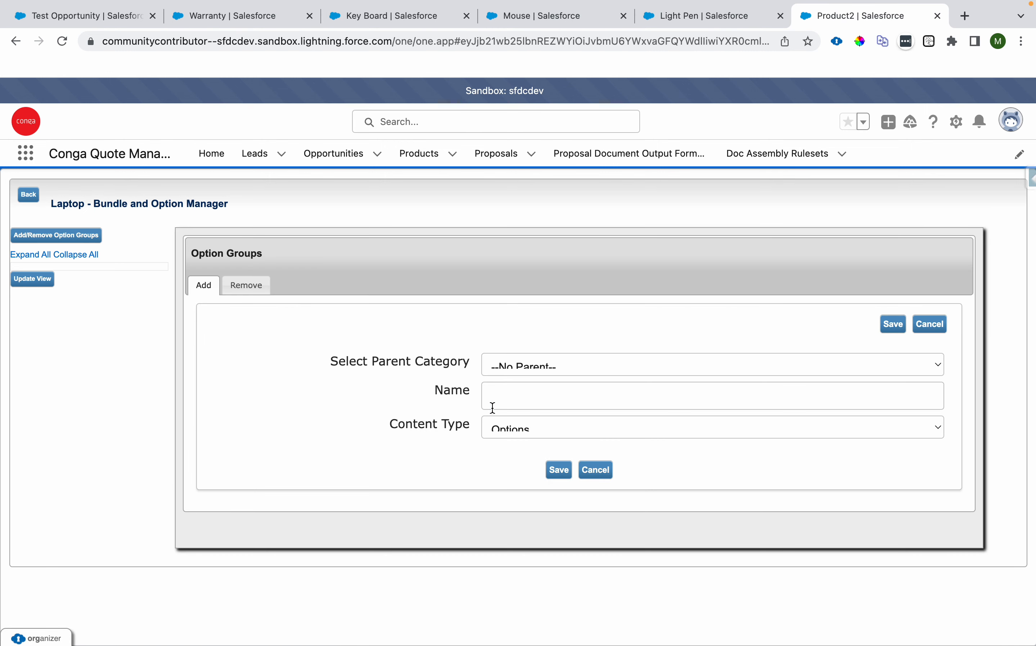
click(517, 391)
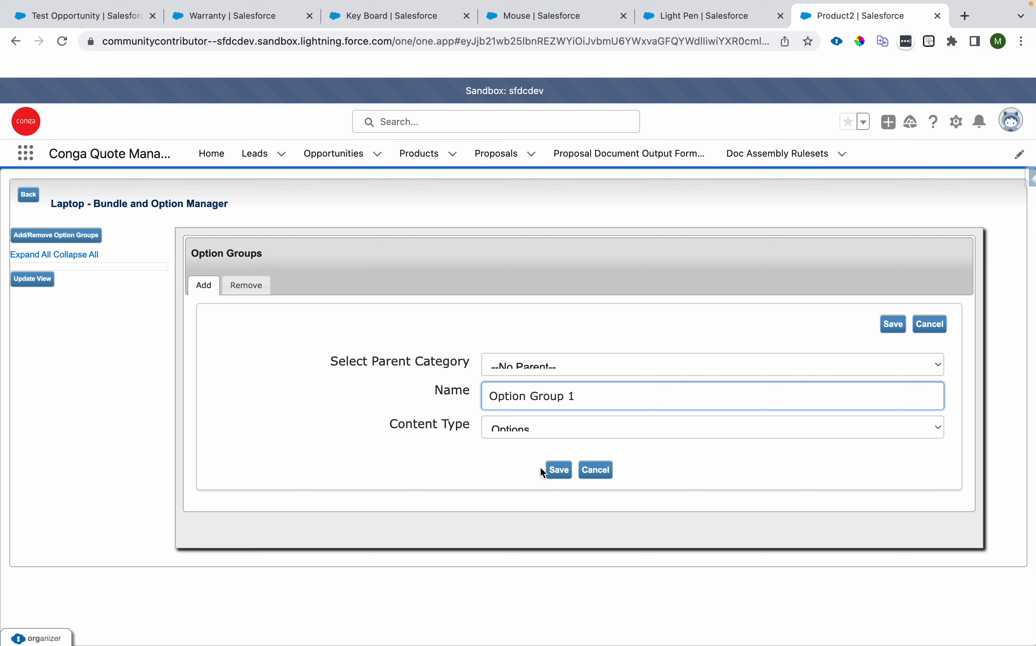
click(552, 472)
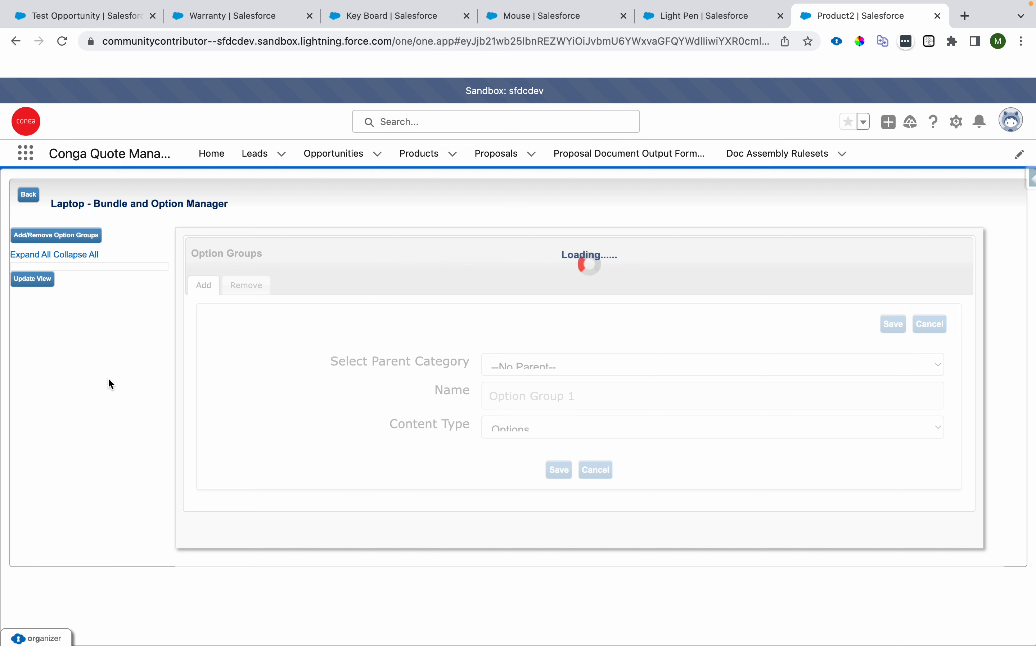
click(33, 278)
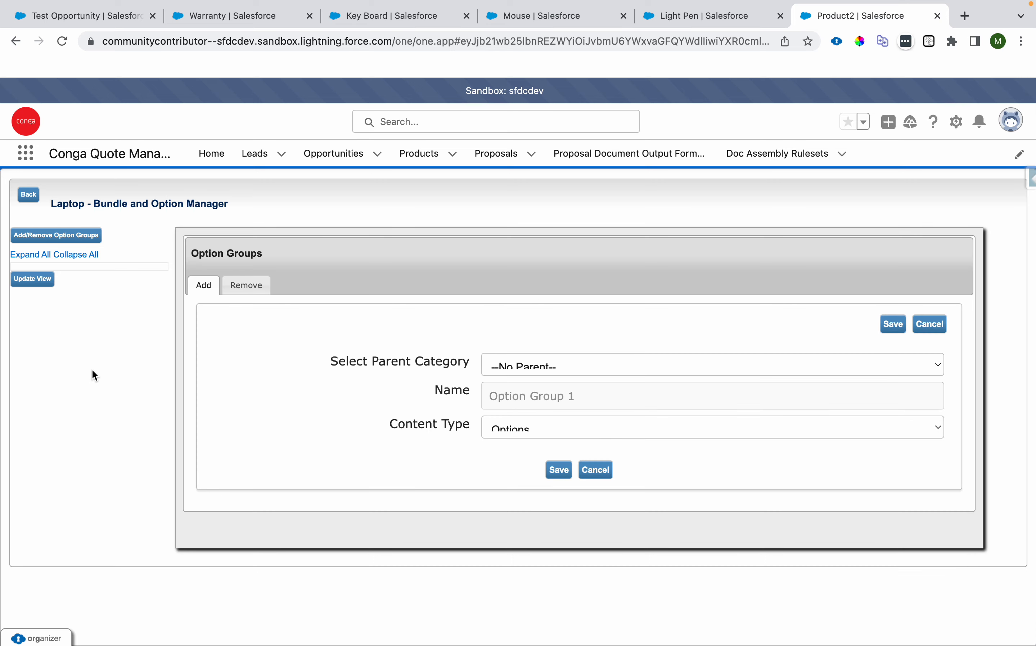
Step: Create a second option group named Option Group 2
click(65, 270)
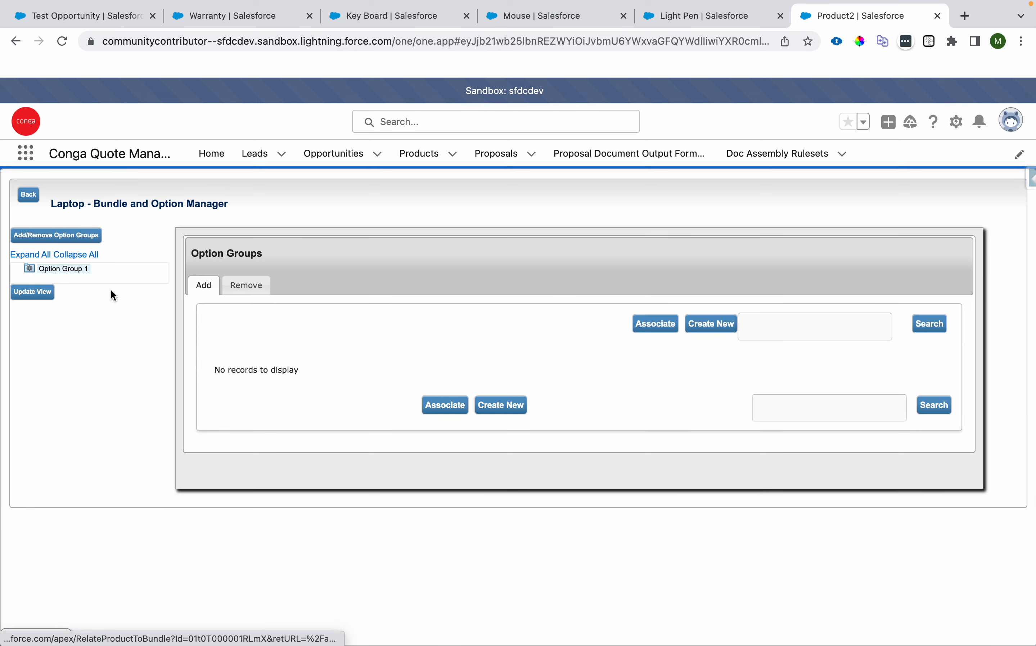
click(493, 406)
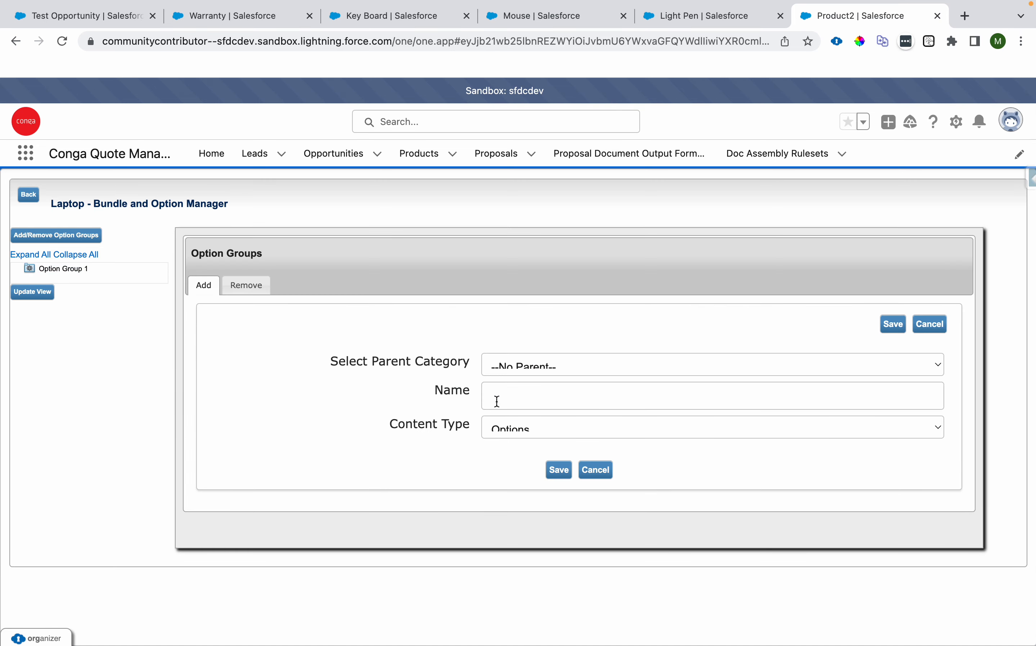
click(525, 385)
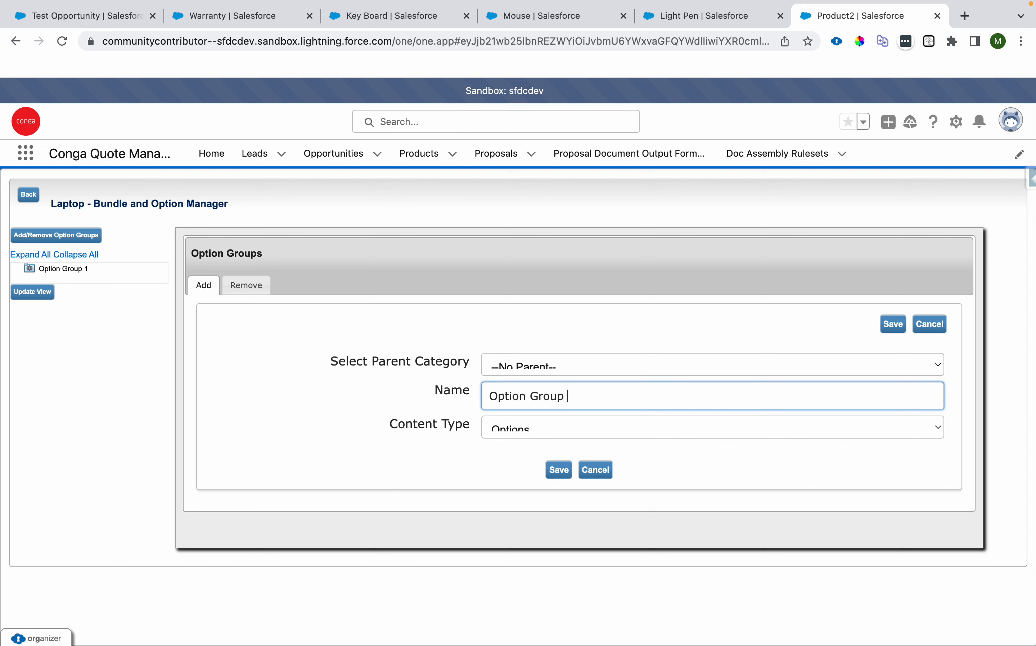
click(560, 469)
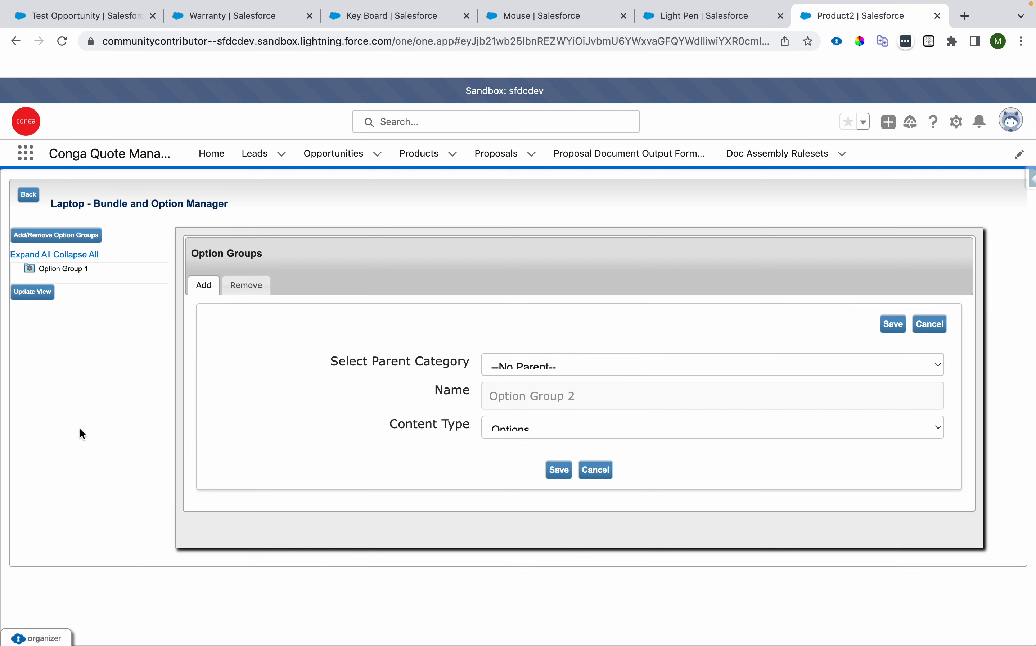
Step: Associate Key Board and Mouse as options in Option Group 1
click(63, 269)
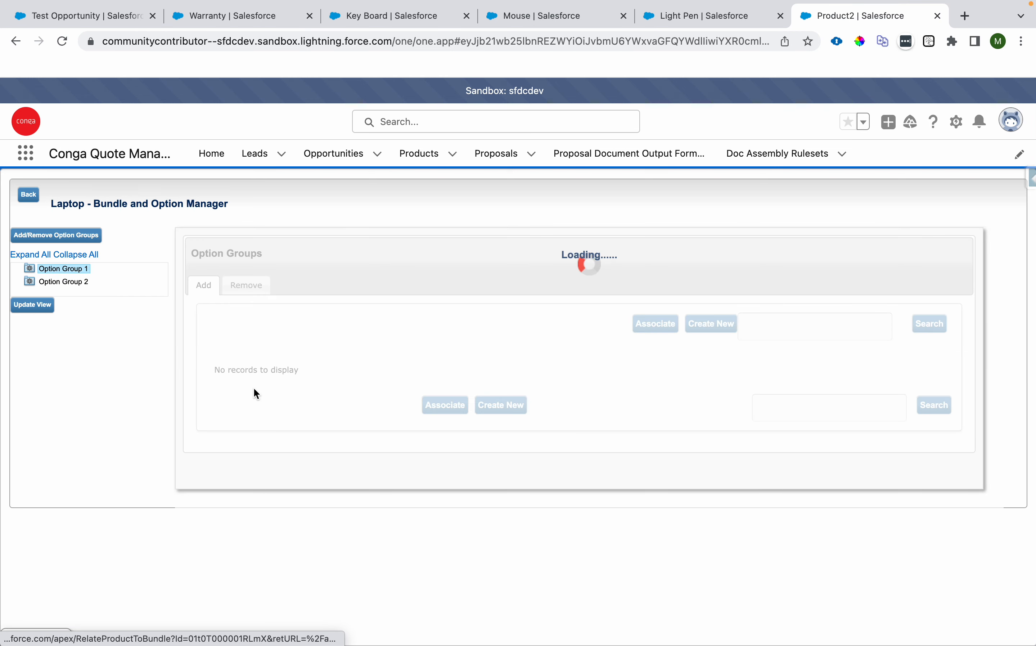
scroll(411, 433, down, 10)
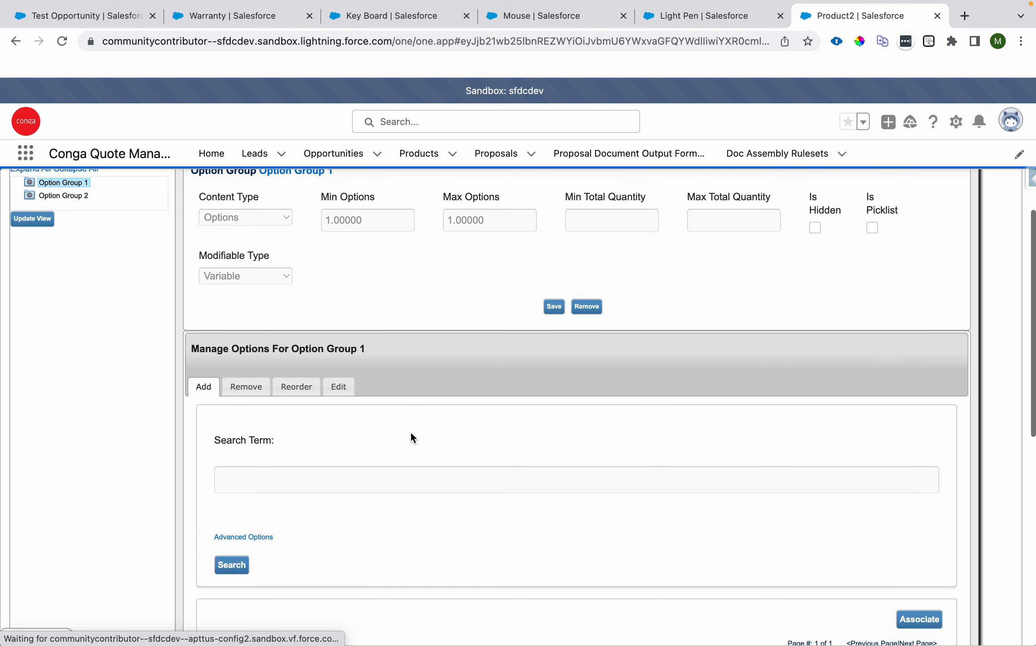
scroll(413, 456, down, 1)
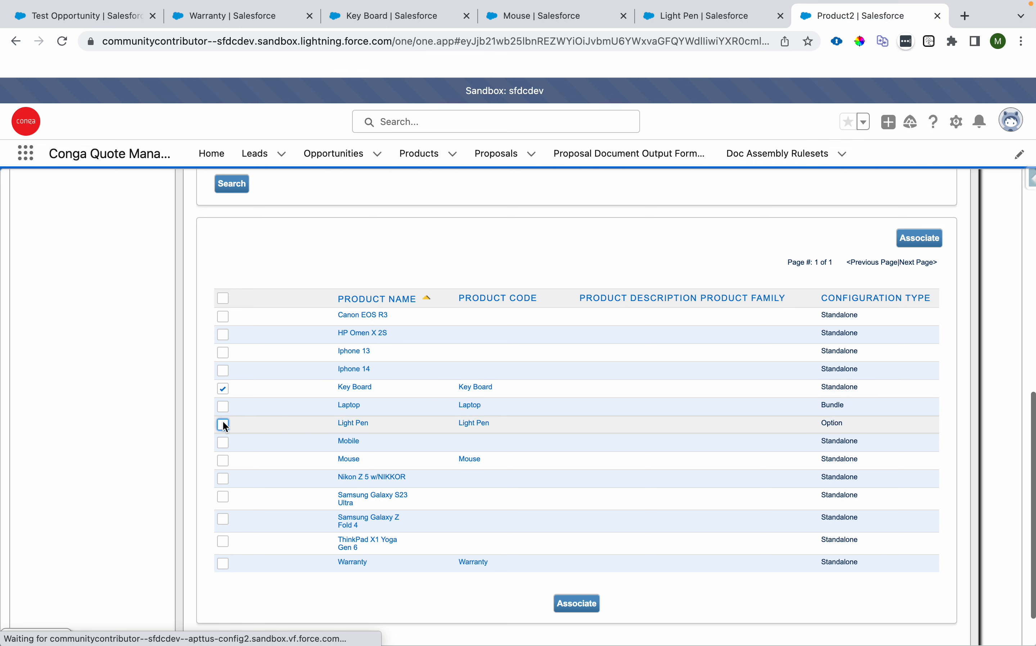
click(220, 461)
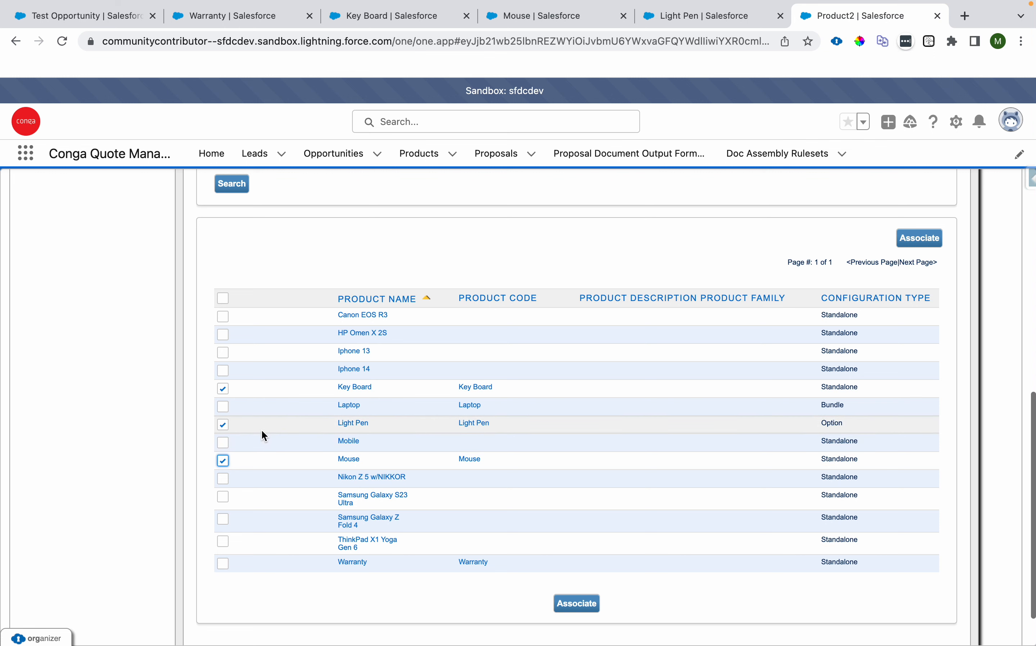
click(224, 426)
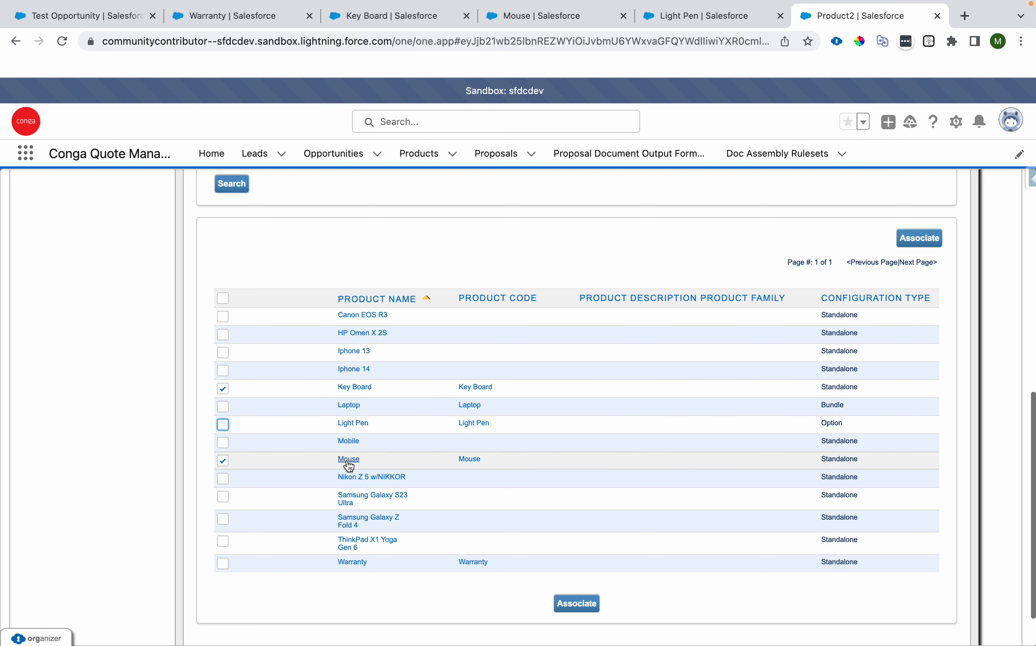
click(577, 604)
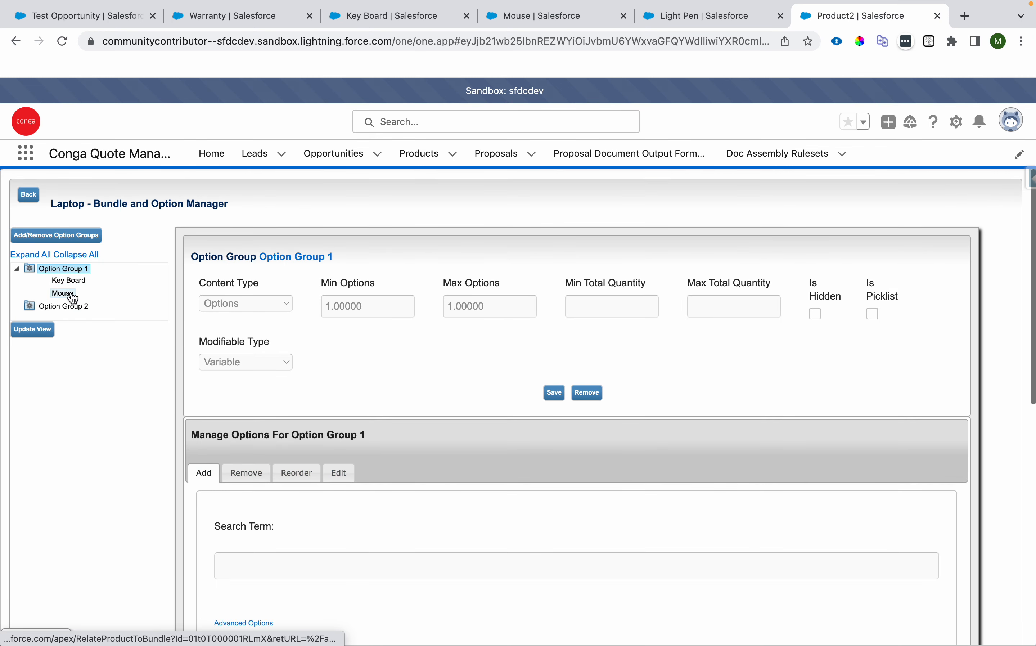
Step: Associate Light Pen as an option in Option Group 2 and update the bundle view
click(74, 311)
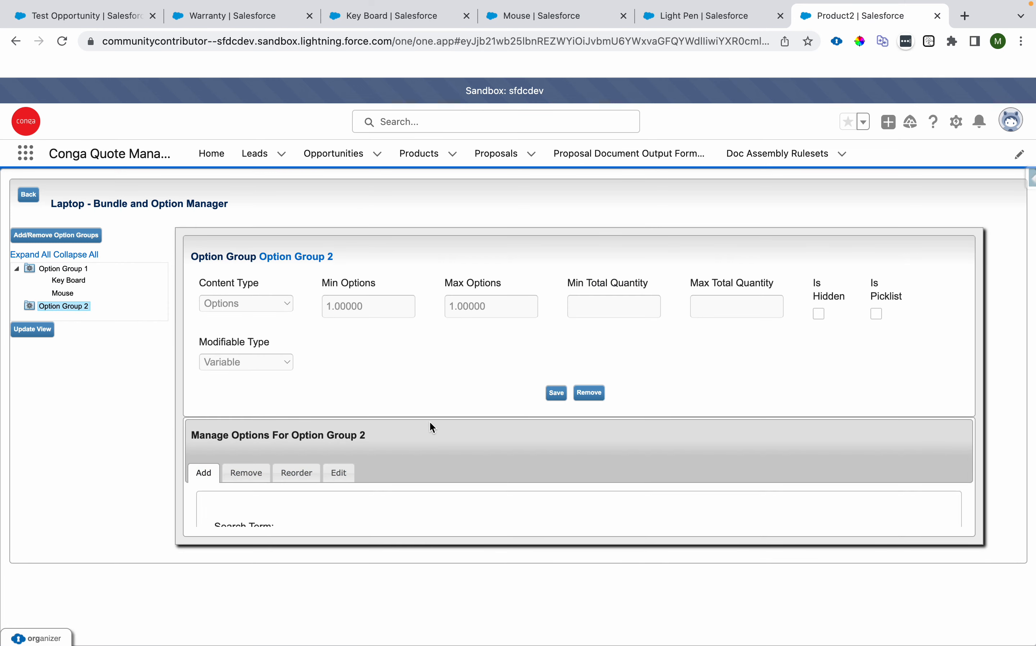
scroll(384, 489, down, 10)
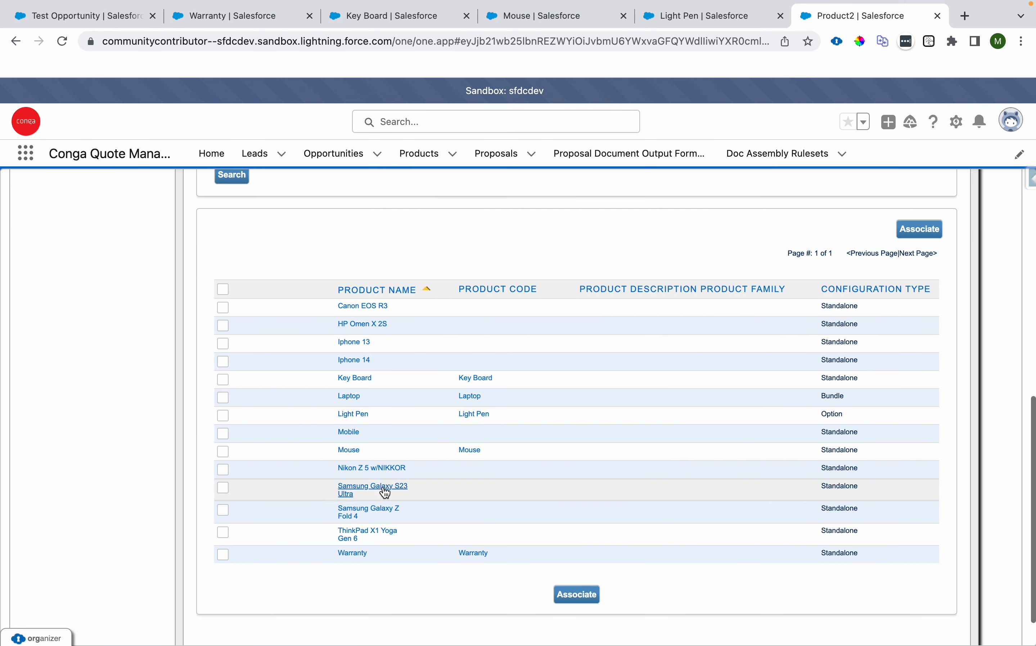
click(223, 415)
click(579, 598)
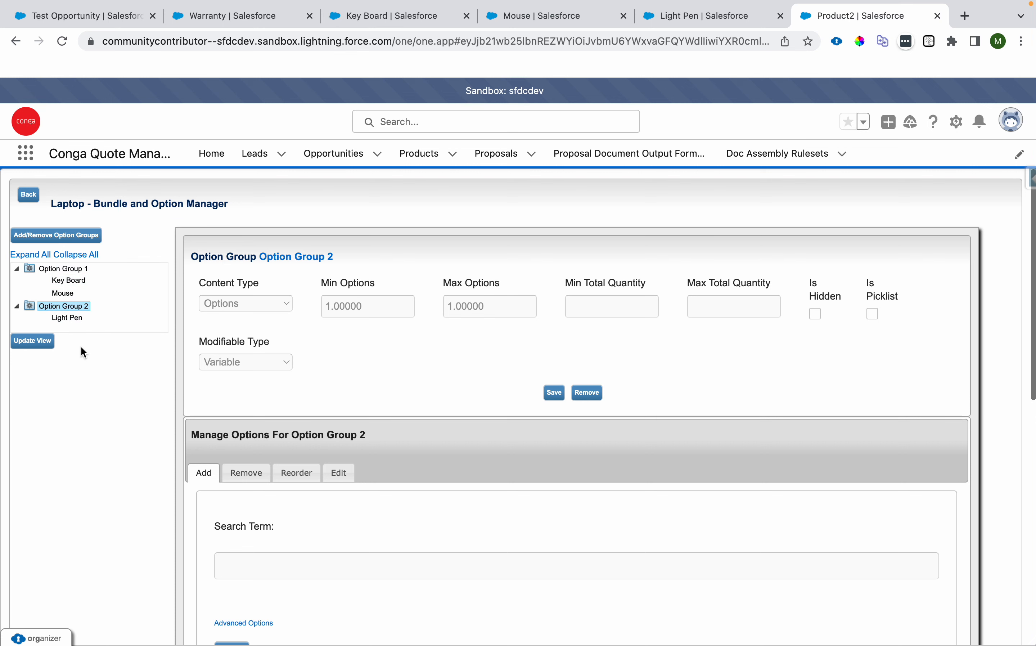
click(41, 348)
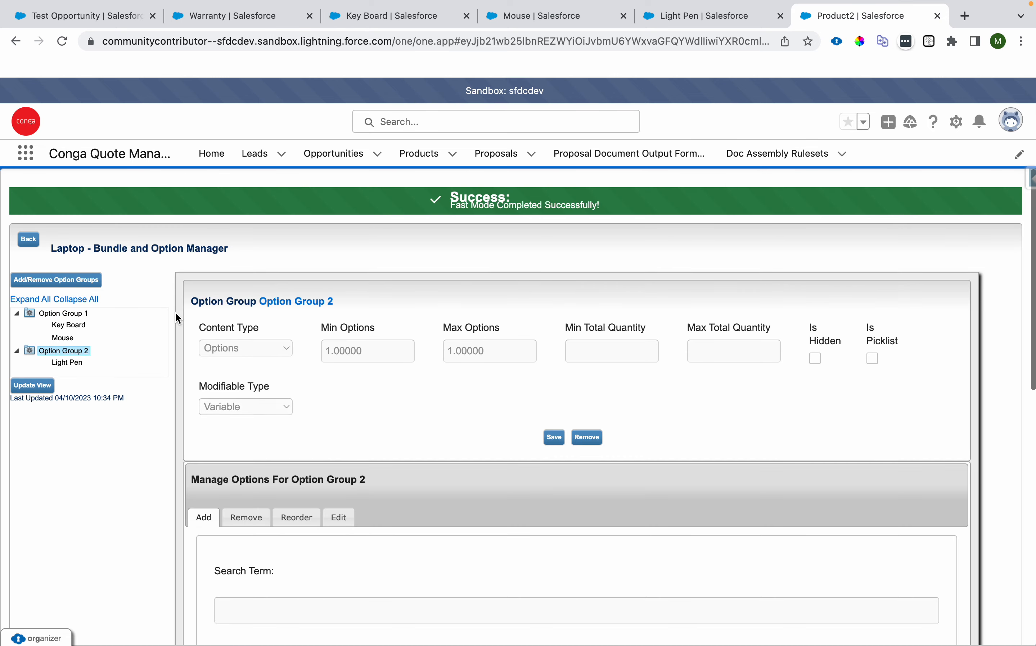
Step: Return to the Test Opportunity proposal and reload its catalog page
click(110, 22)
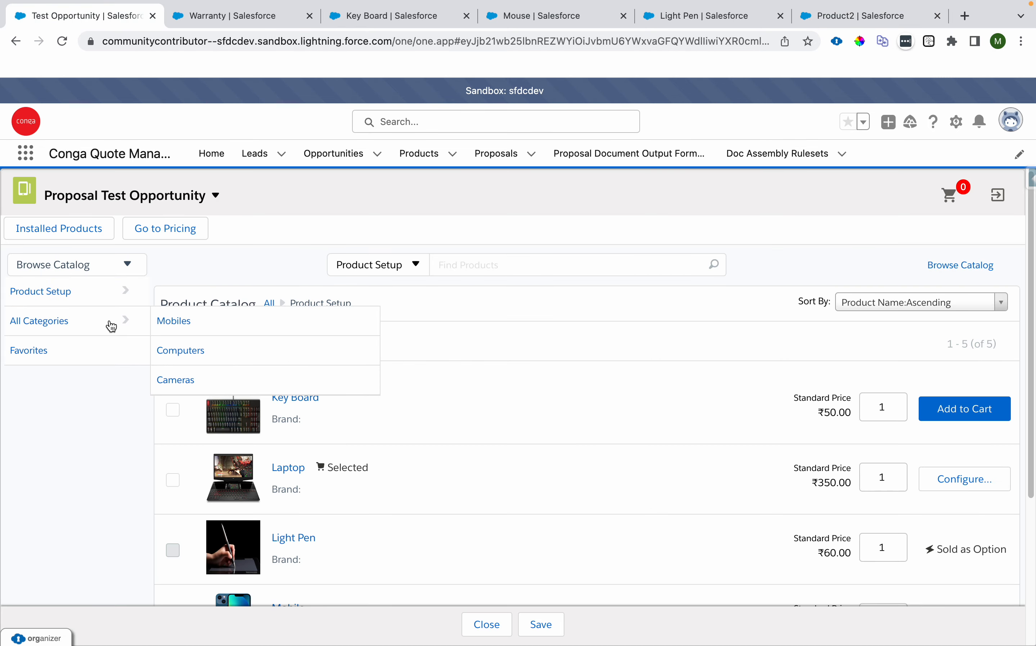
click(63, 40)
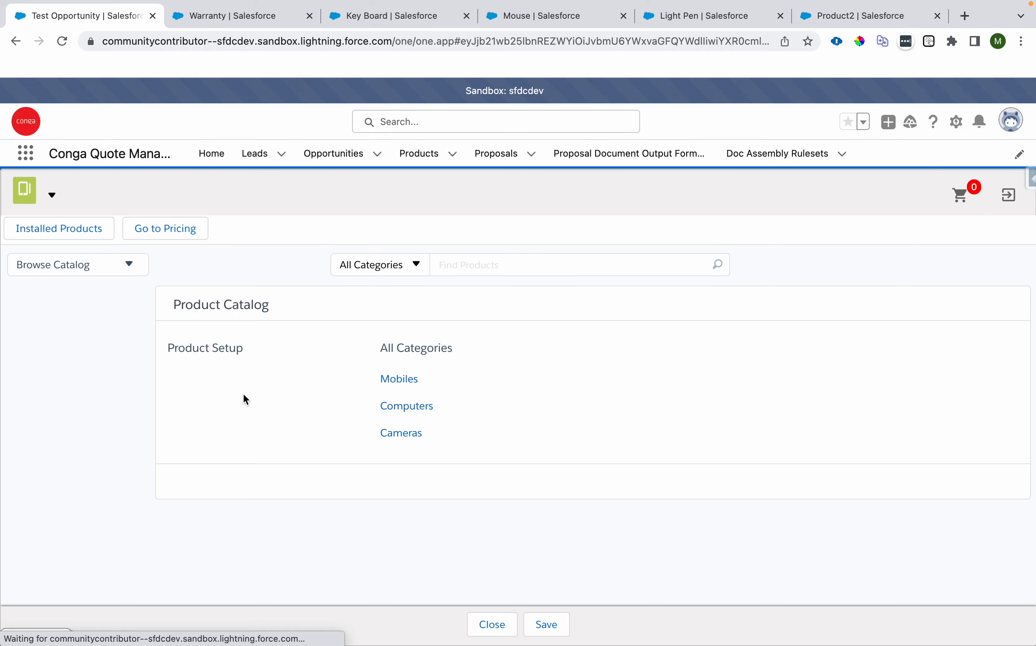
Step: Open the Laptop bundle's configuration from the Product Setup catalog and select Key Board in Option Group 1
click(214, 351)
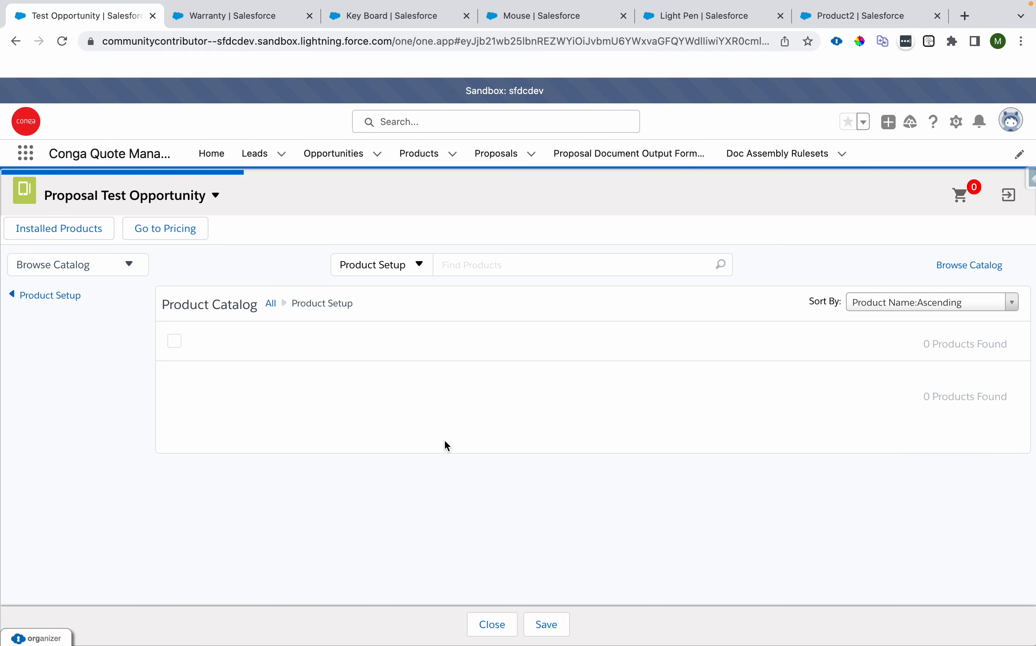
click(963, 488)
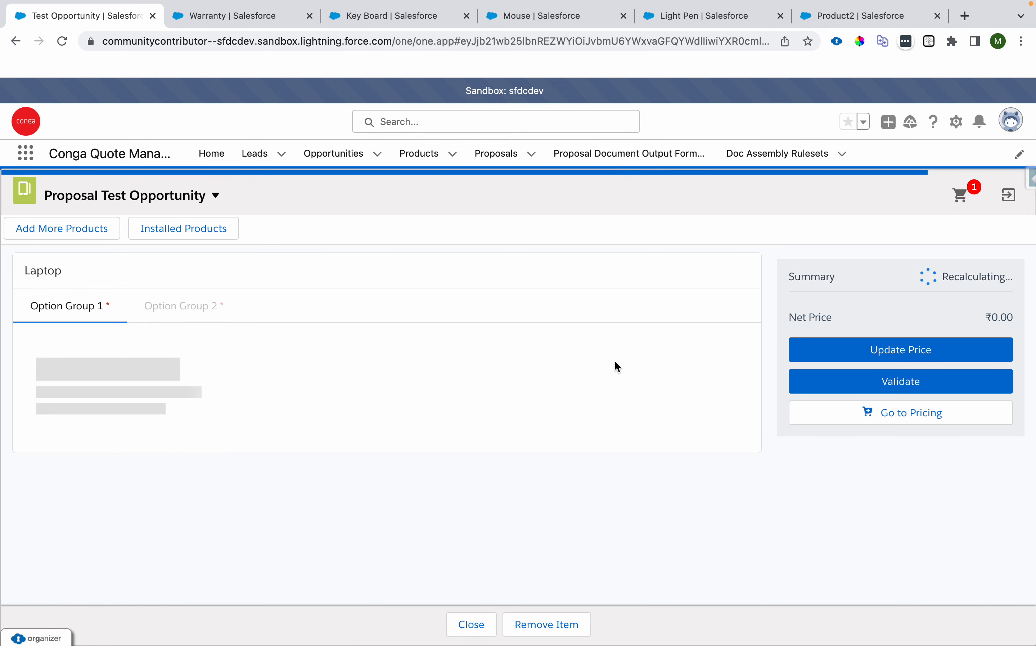
drag(28, 309, 34, 336)
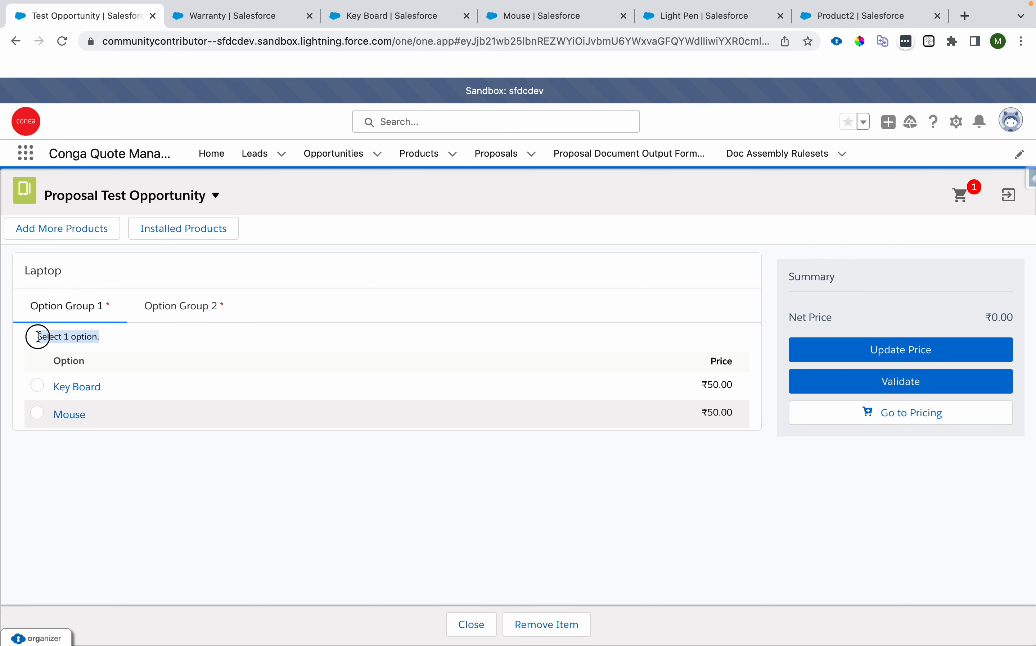
click(37, 386)
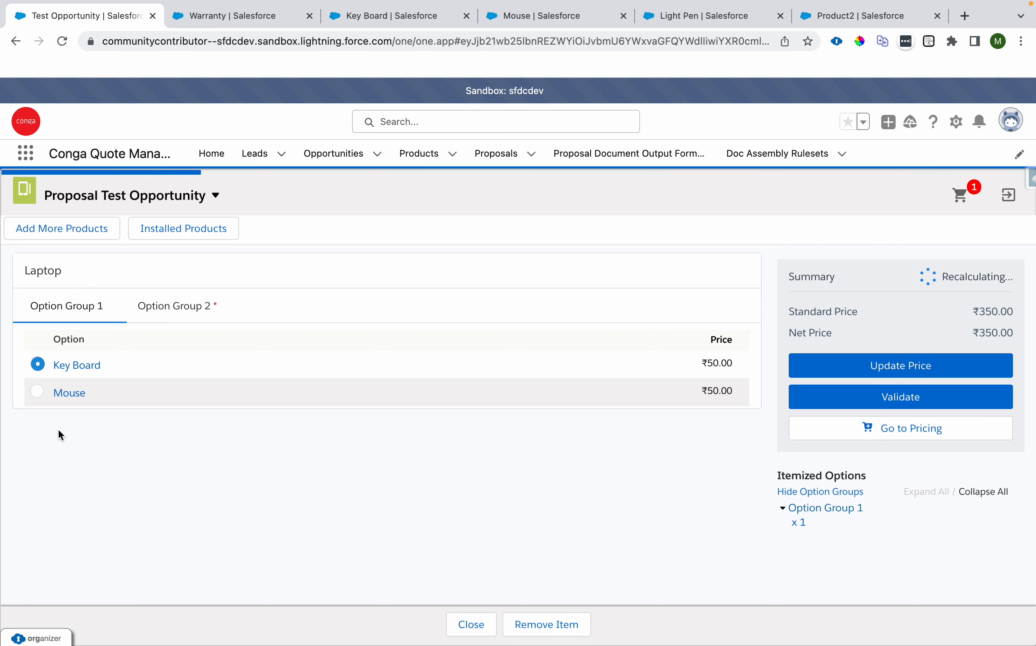
Step: Select Light Pen as the option in Option Group 2 and compare option prices across both groups
click(167, 316)
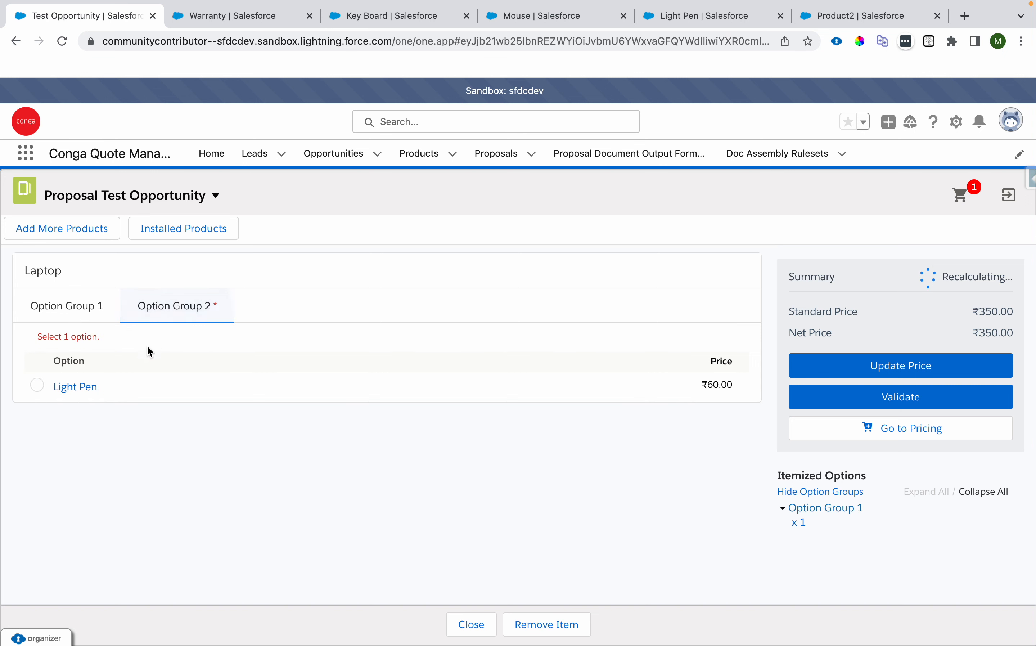
click(46, 306)
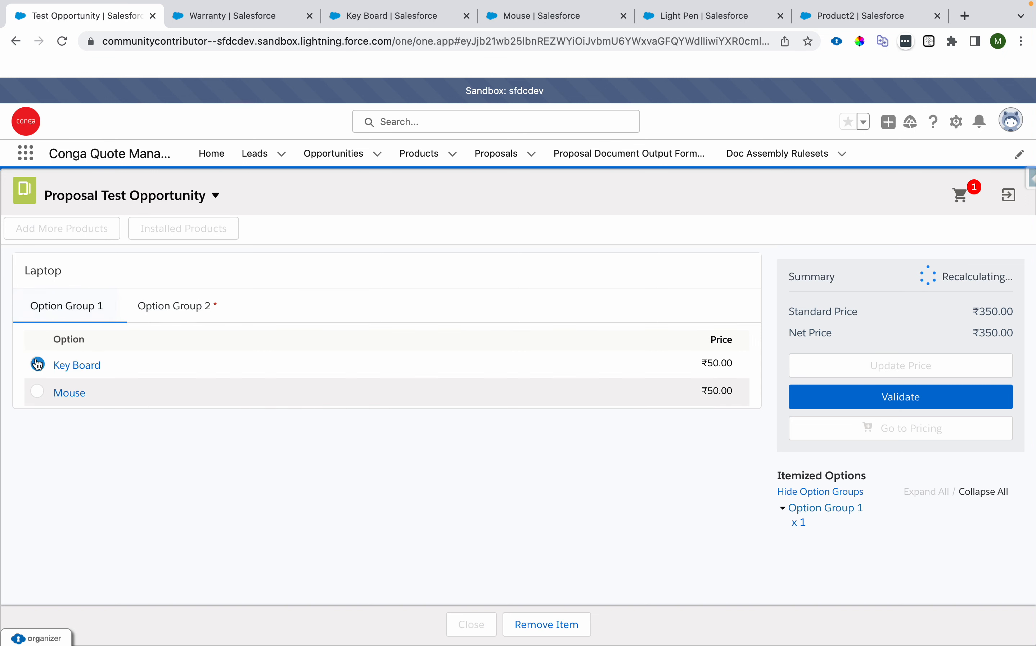
click(191, 317)
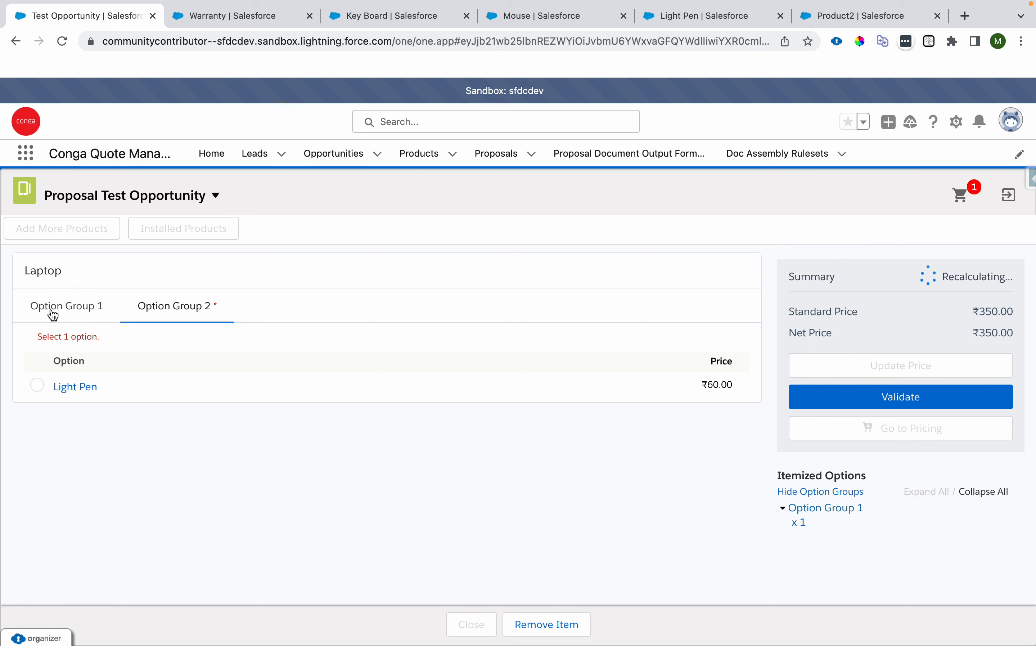
click(37, 385)
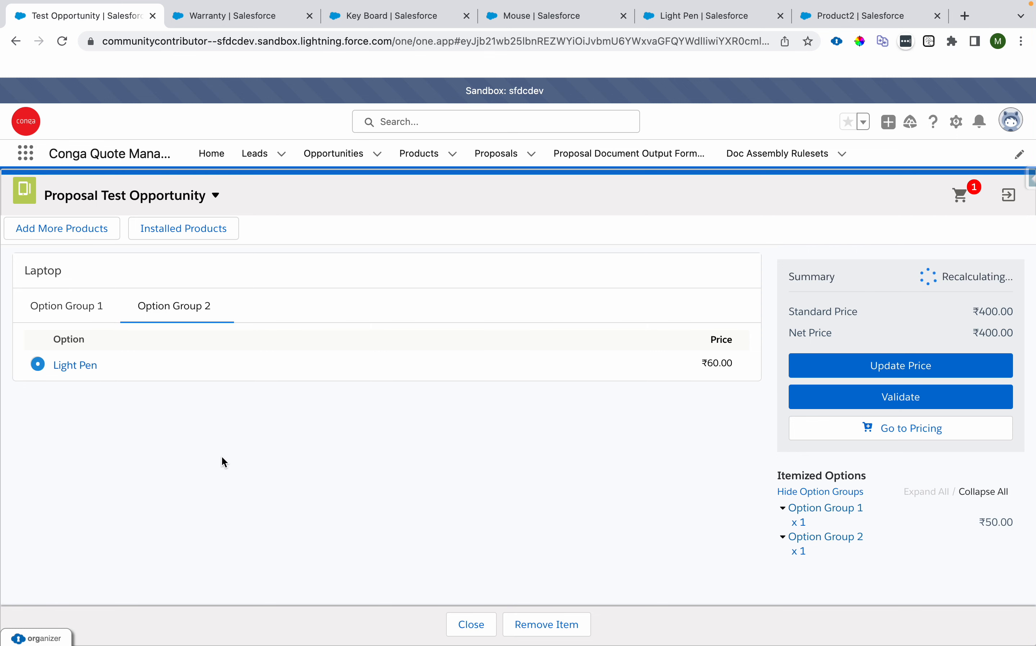
click(978, 374)
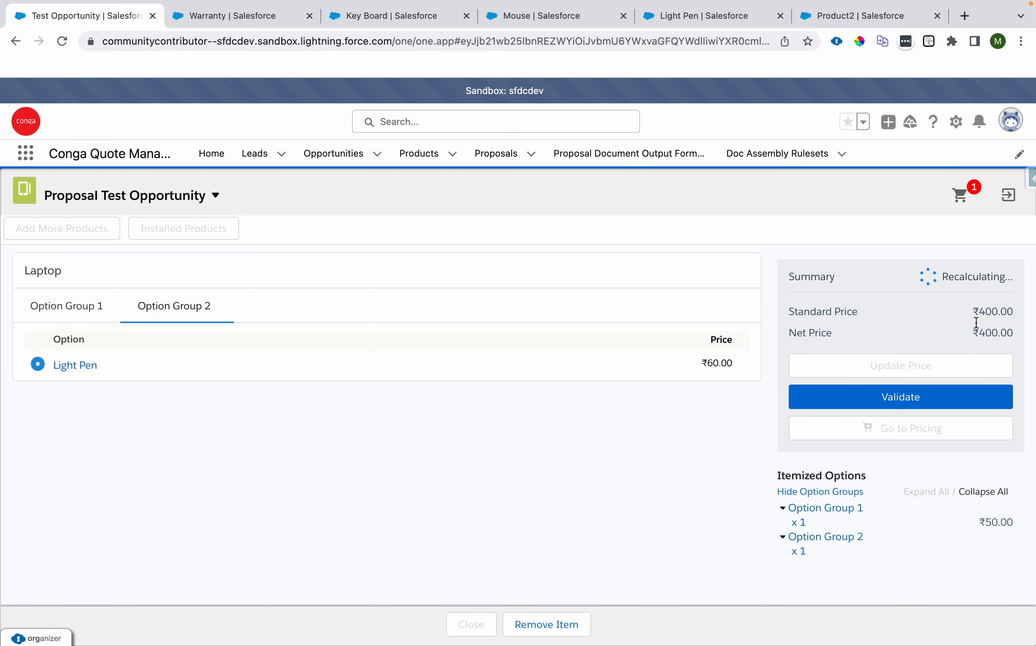
drag(983, 310, 1018, 319)
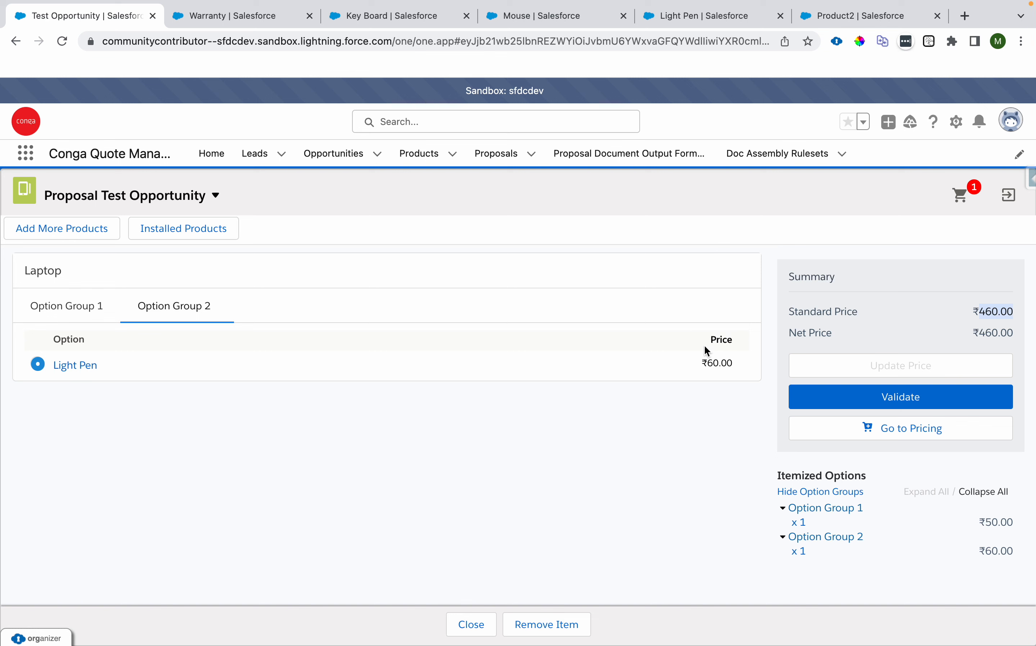
click(19, 314)
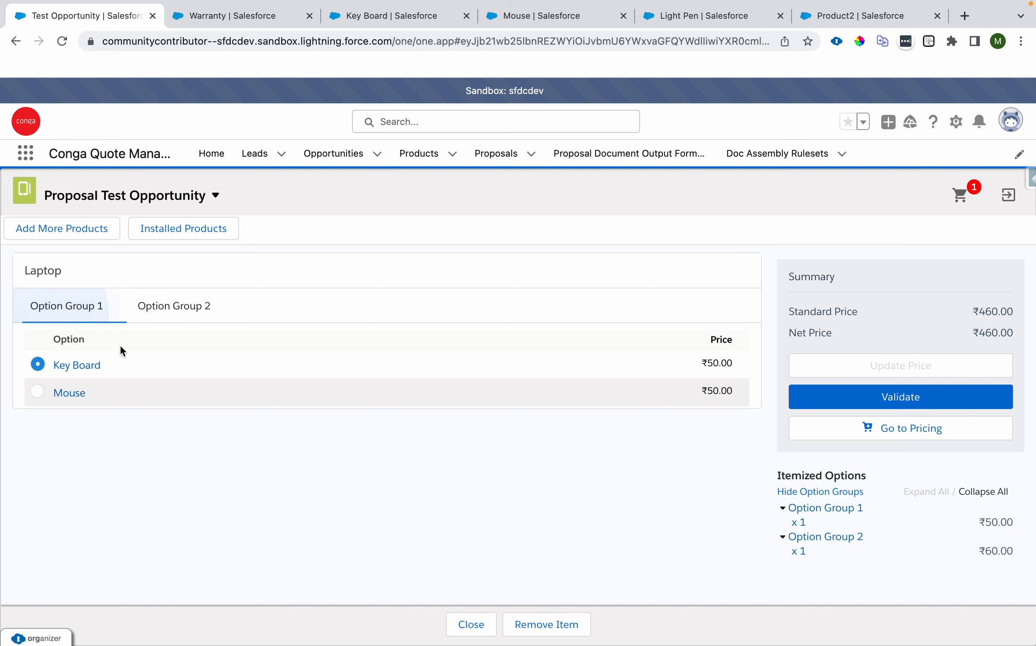
double_click(723, 364)
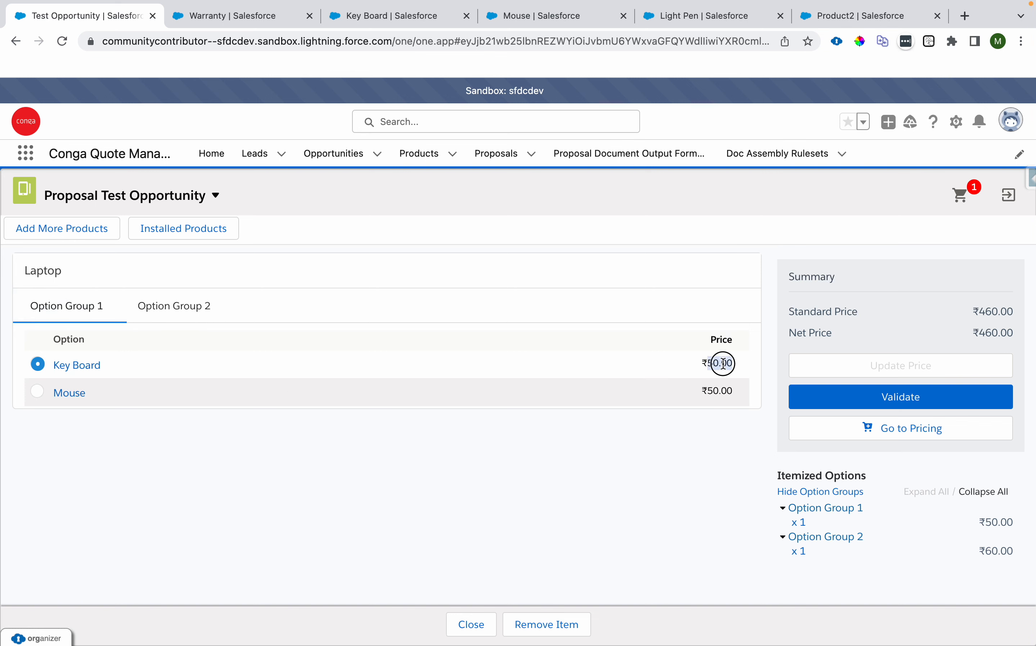
click(175, 307)
double_click(712, 363)
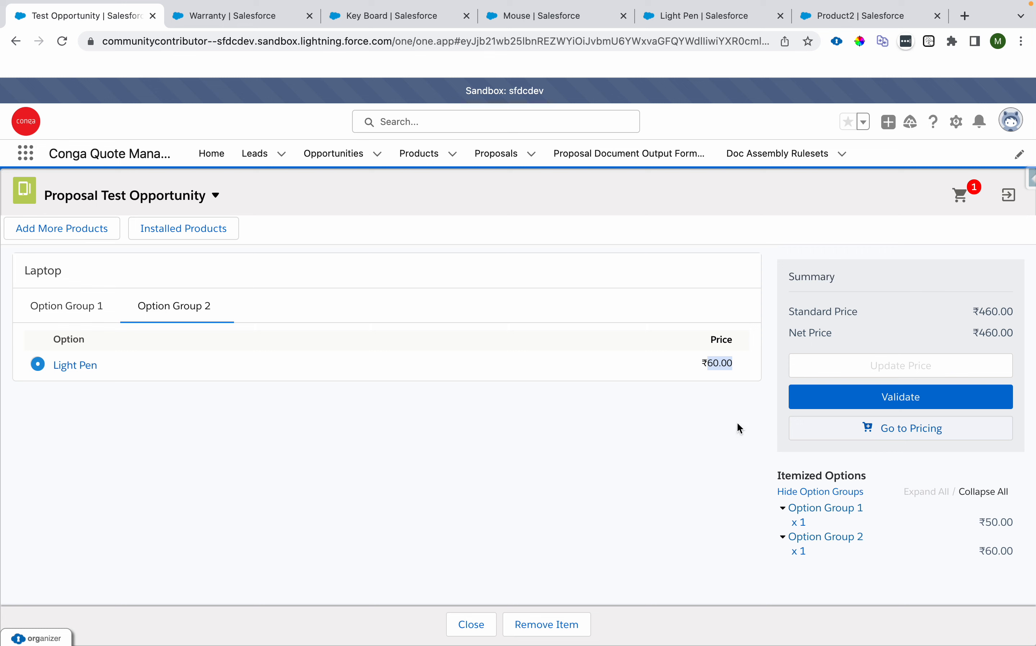
Step: Open the proposal's cart and expand the Laptop bundle to show its option lines
click(49, 240)
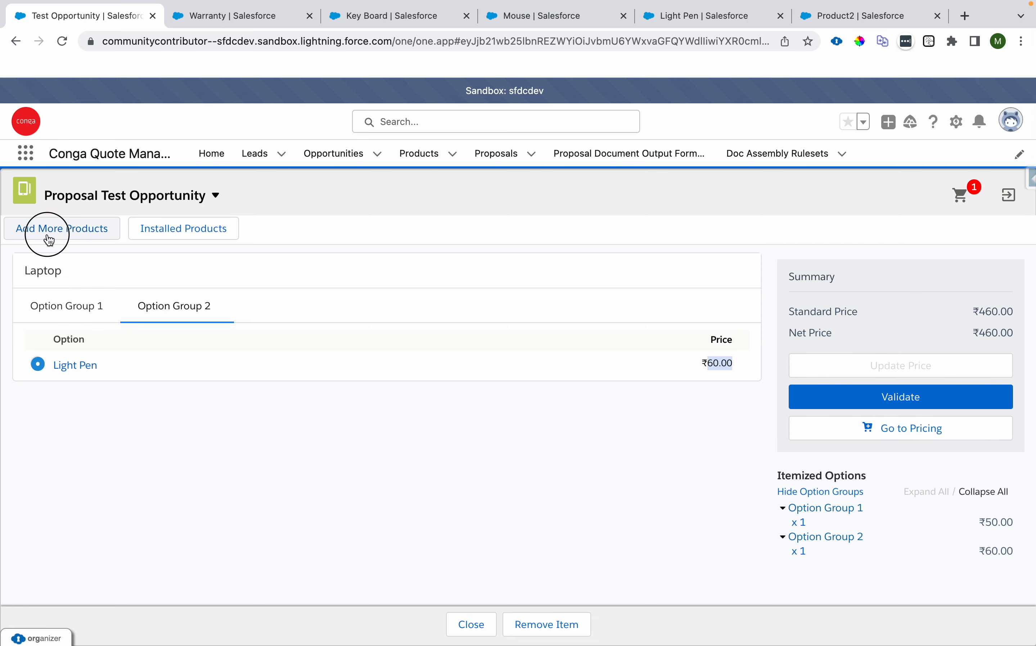
mouse_move(68, 320)
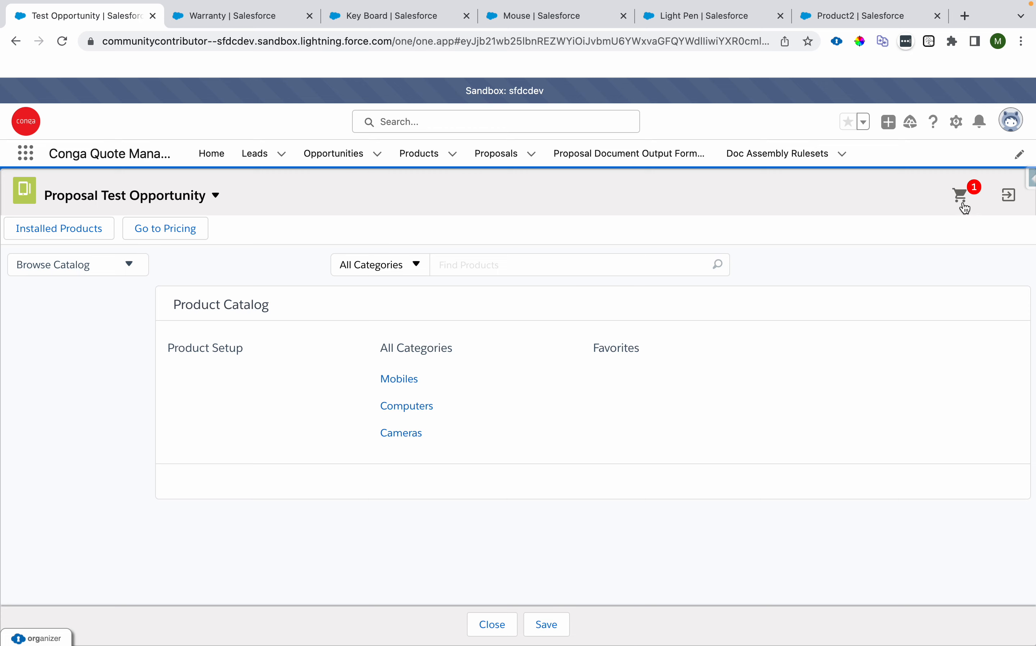
click(965, 208)
click(701, 493)
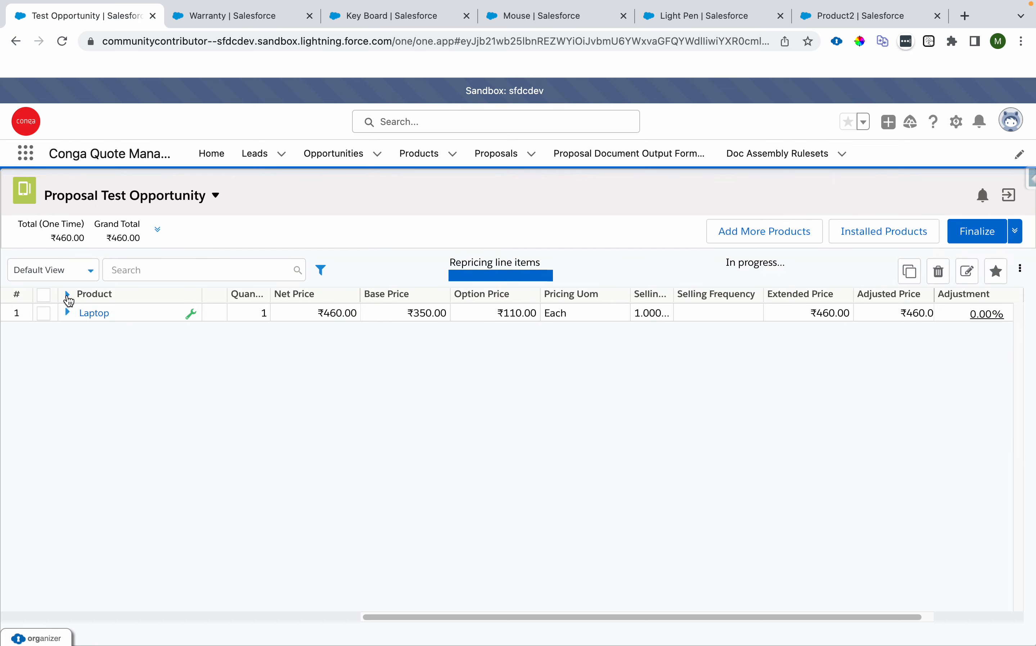
click(68, 295)
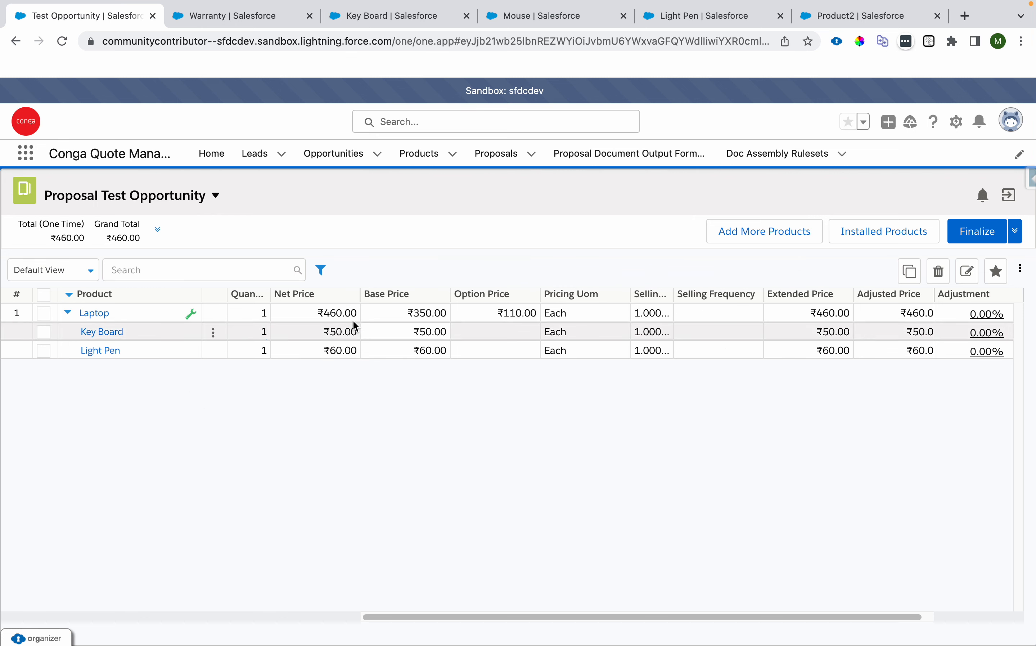
Step: Set the quantities of Key Board and Light Pen to 2 each and reprice the cart
click(263, 332)
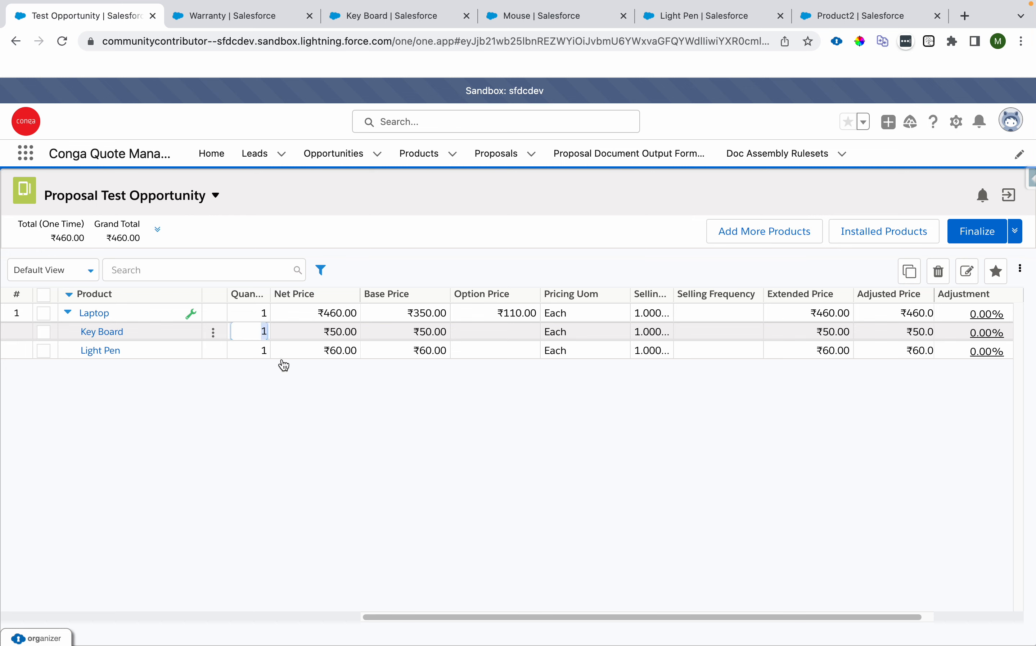
text(2)
click(346, 481)
click(264, 350)
text(2)
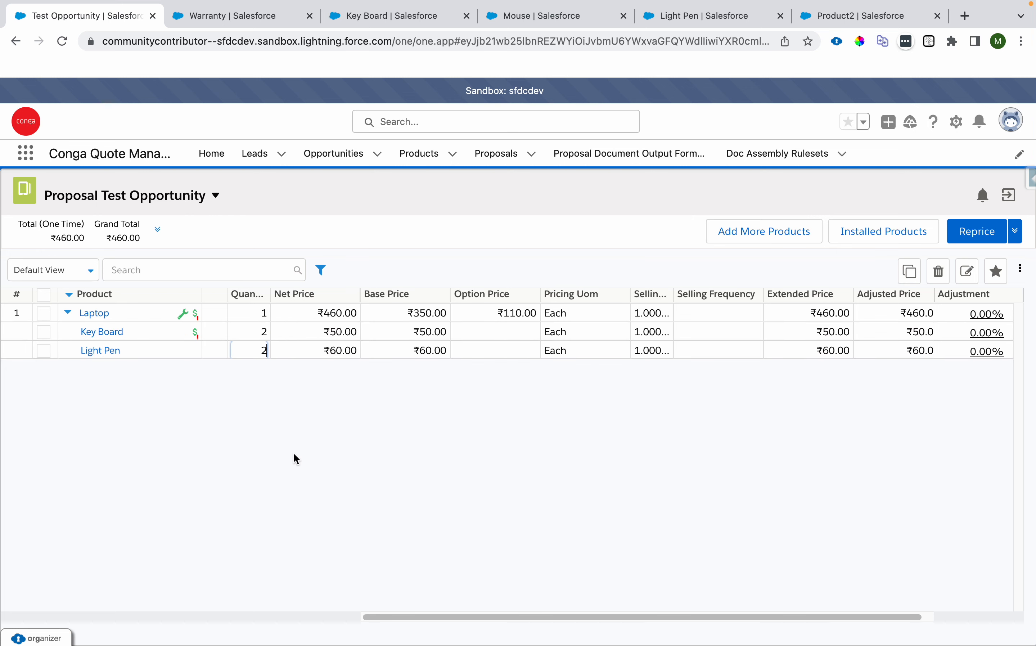
click(295, 459)
click(974, 233)
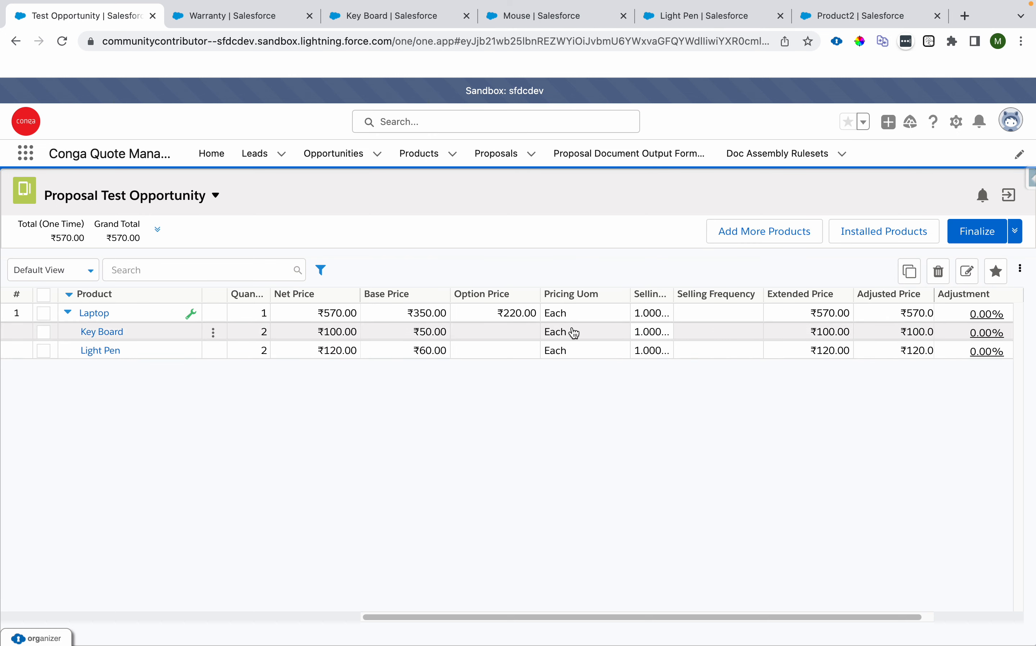
drag(411, 317, 446, 316)
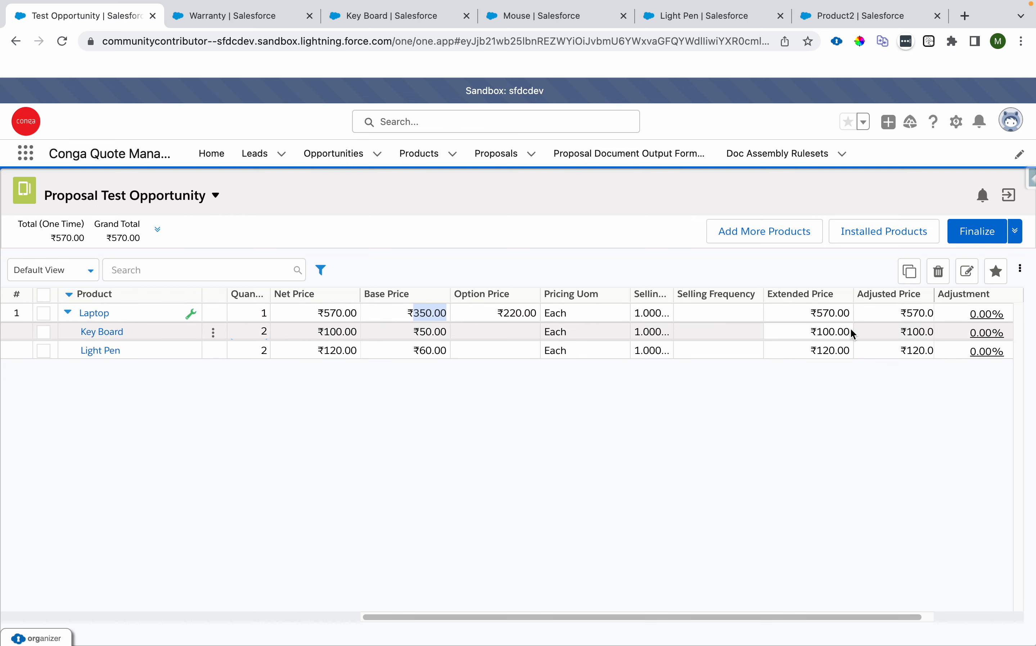
drag(817, 351, 851, 360)
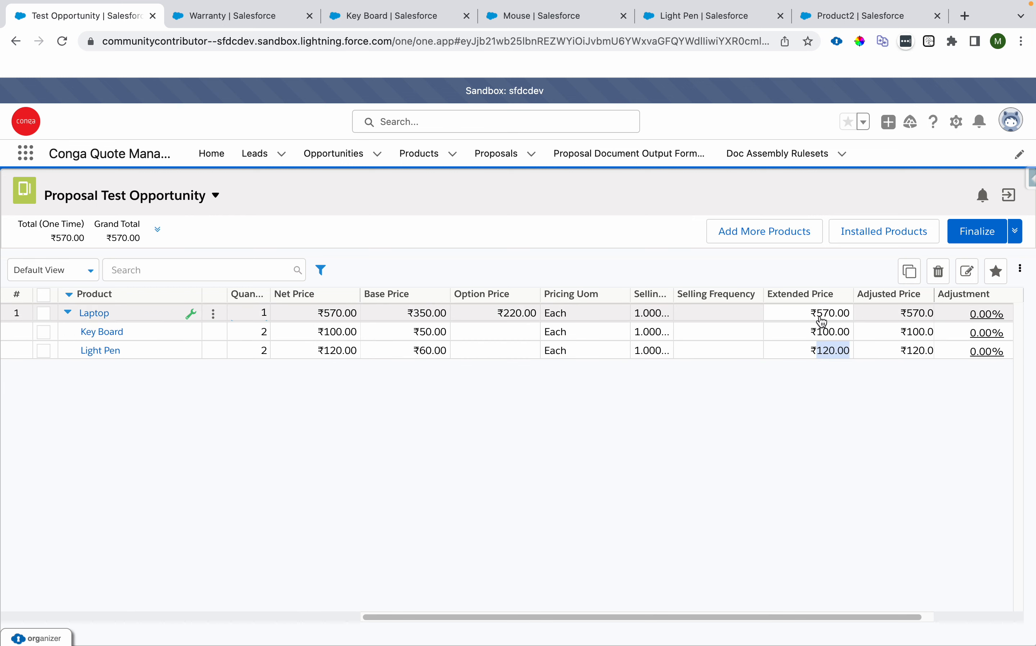
Step: Reconfigure the Laptop bundle, choosing Mouse instead of Key Board in Option Group 1, update the price and return to pricing
click(185, 317)
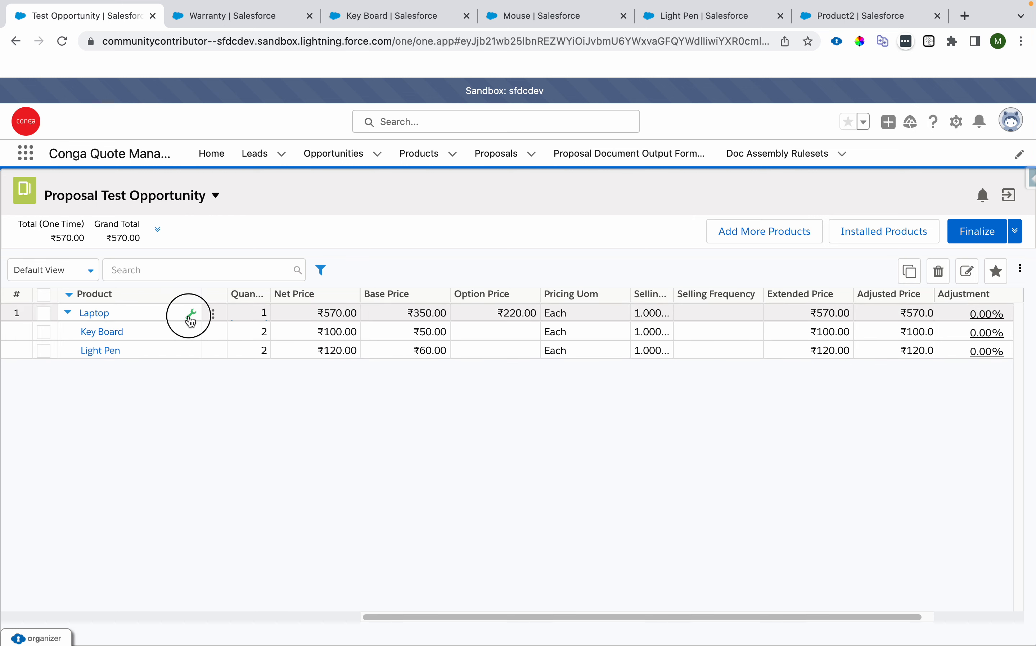
click(43, 397)
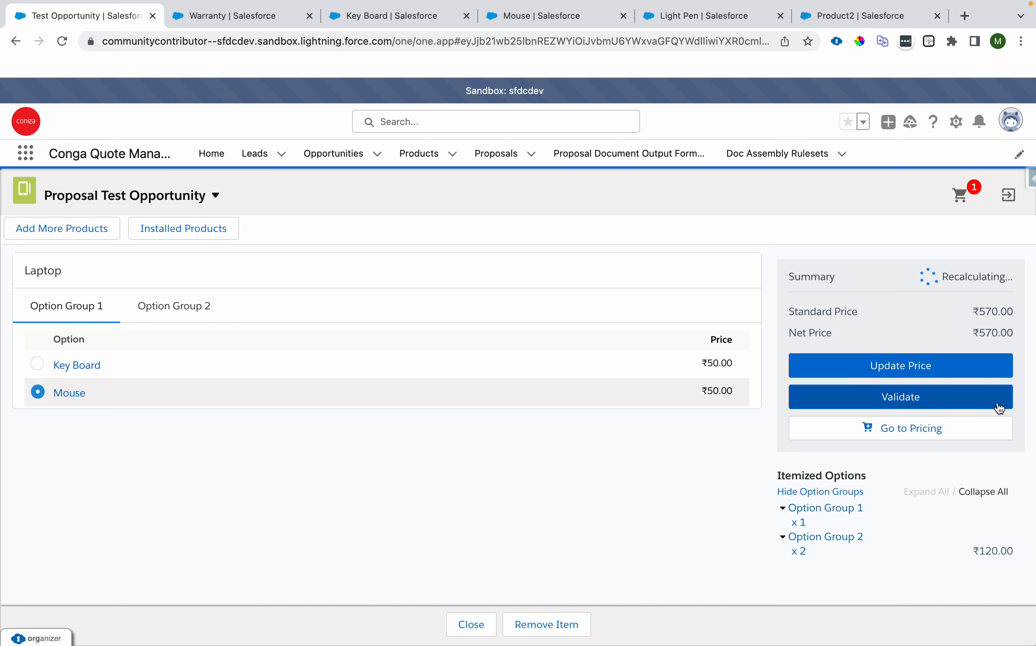
click(906, 440)
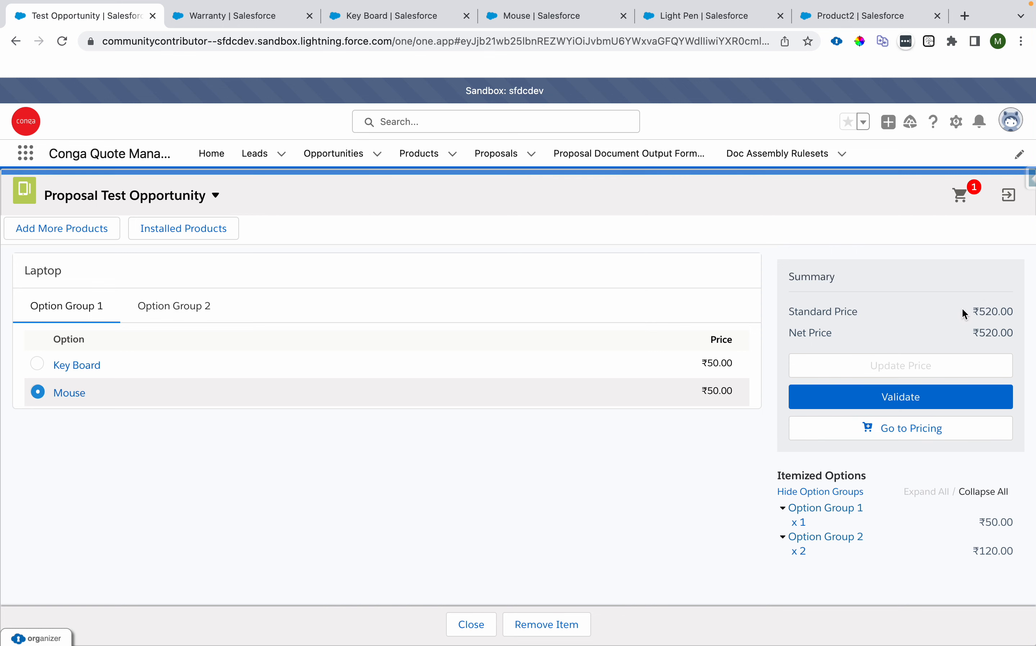
click(931, 434)
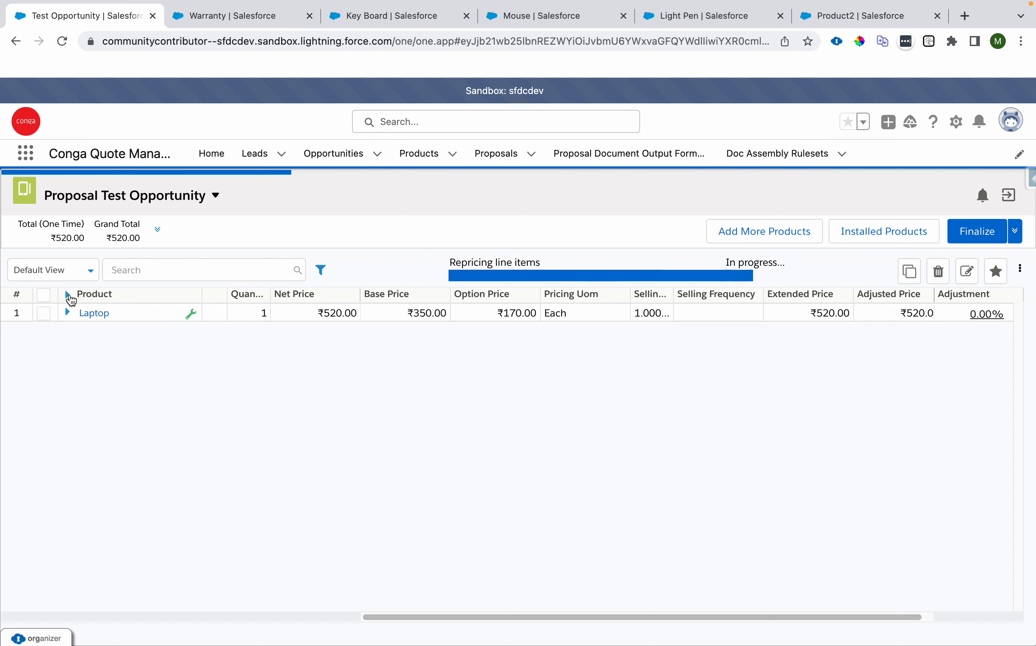
Step: Expand the Laptop bundle in the cart to review its updated option lines
click(67, 294)
drag(135, 360, 86, 358)
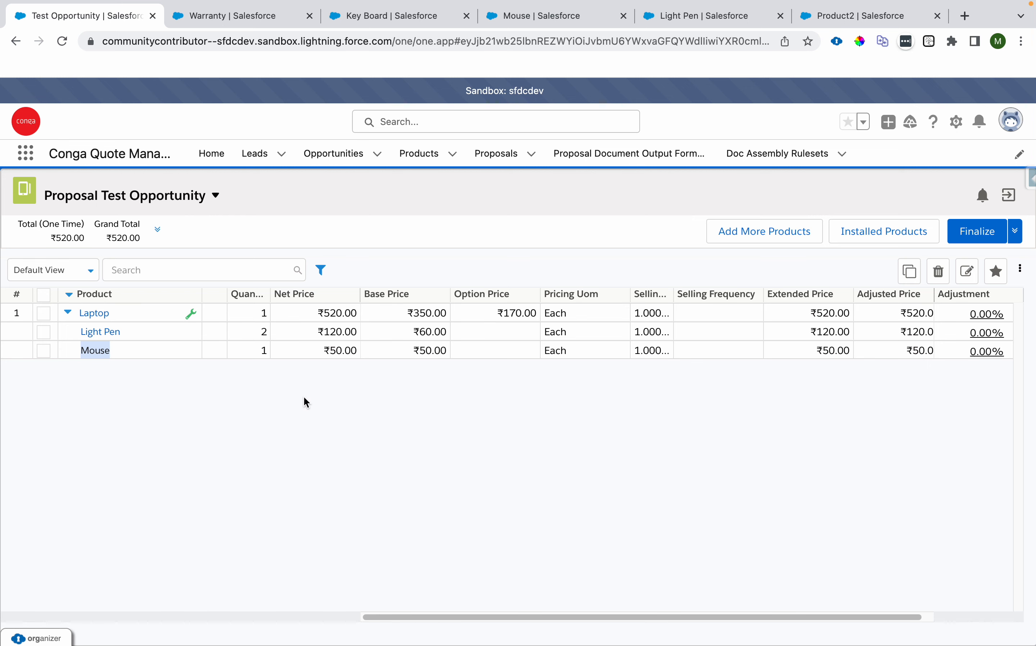
click(277, 413)
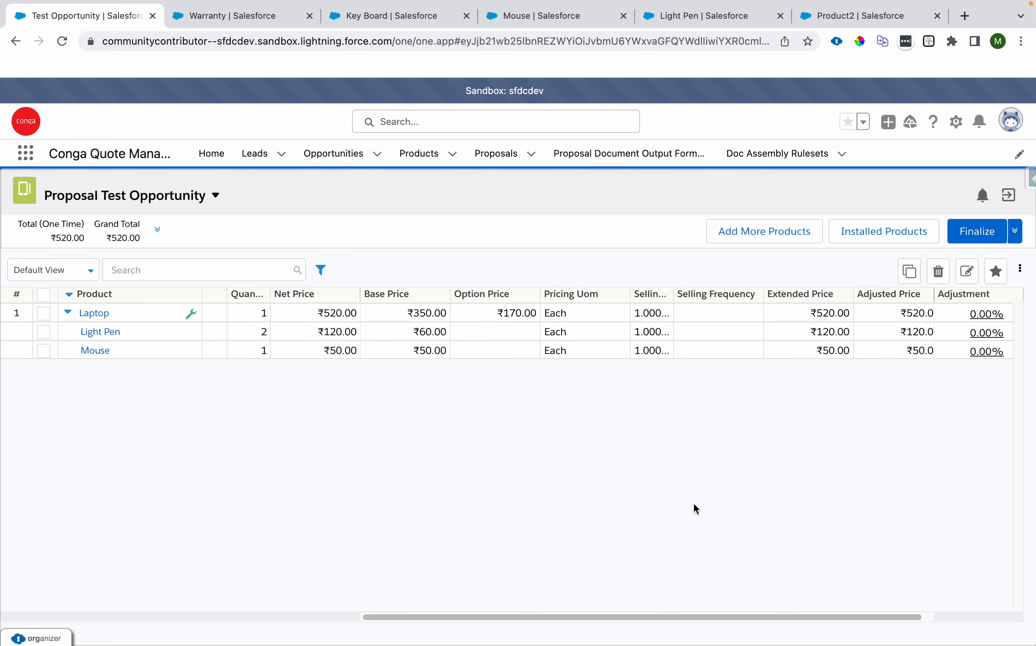